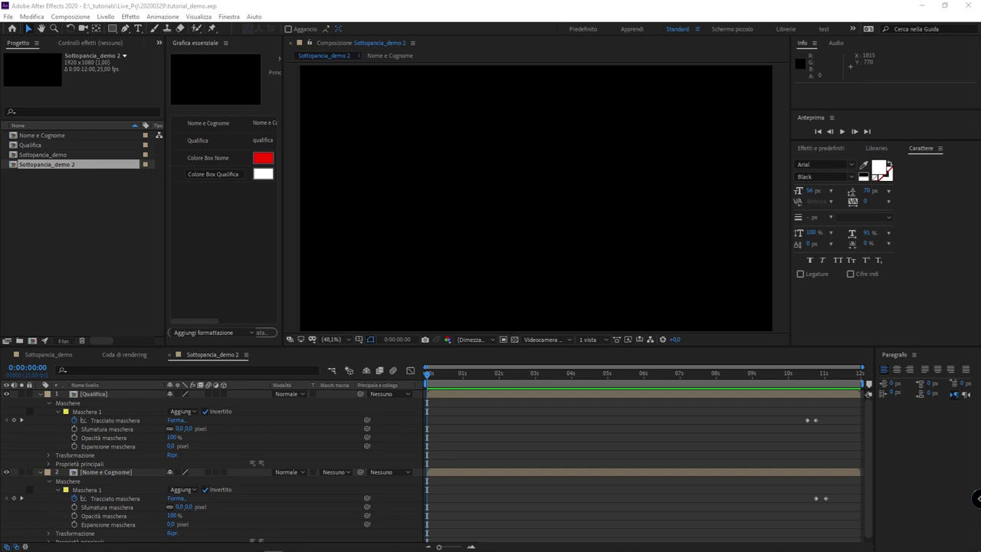
Step: Preview the Sottopancia_demo 2 lower third, then jump the time to around 9 seconds
{"action": "left_click", "coordinate": [532, 445]}
{"action": "key", "text": "space"}
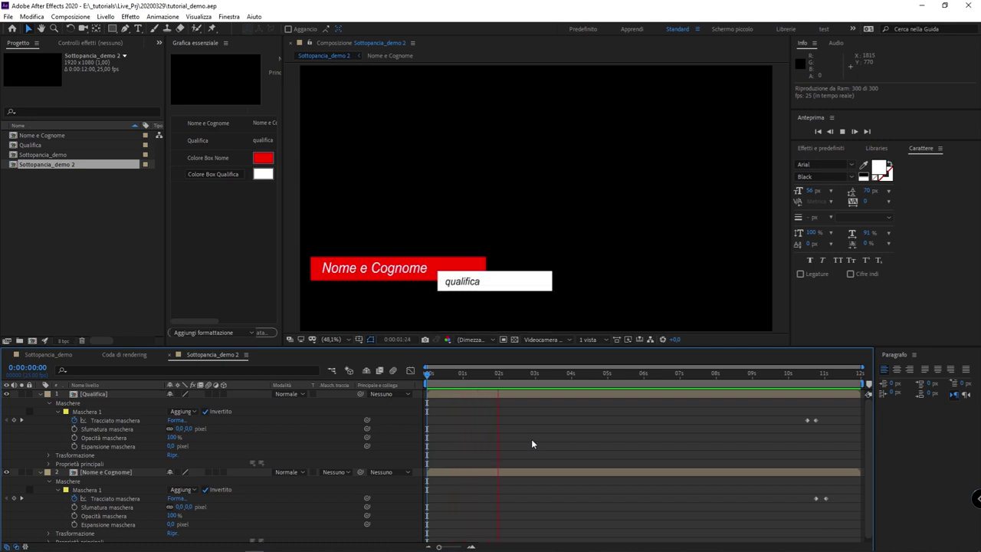
{"action": "left_click", "coordinate": [776, 375]}
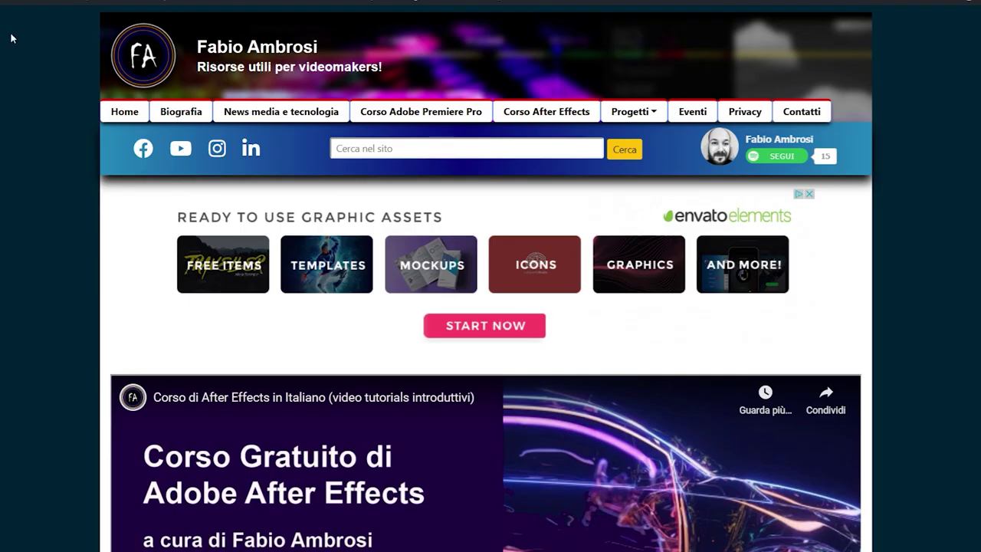
Step: Scroll through the free After Effects course article, its lesson list and the Premiere Pro course page
{"action": "scroll", "coordinate": [45, 72], "scroll_direction": "down", "scroll_amount": 4}
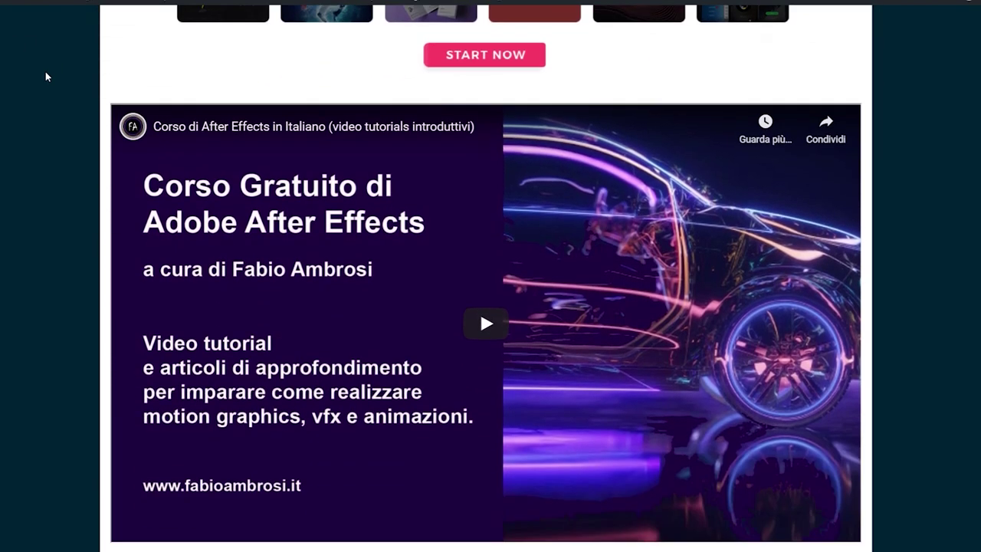
{"action": "scroll", "coordinate": [297, 184], "scroll_direction": "down", "scroll_amount": 1}
{"action": "scroll", "coordinate": [350, 216], "scroll_direction": "down", "scroll_amount": 5}
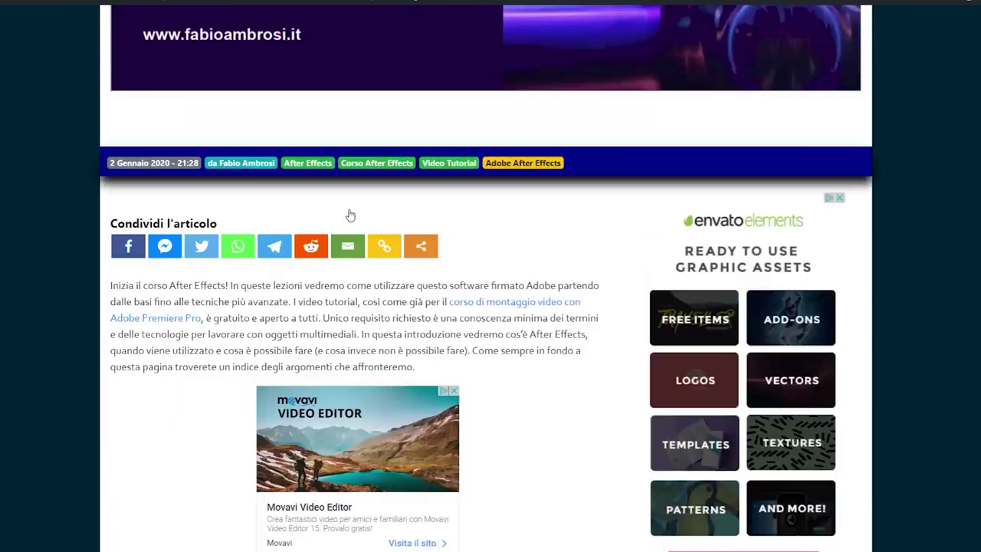
{"action": "scroll", "coordinate": [351, 215], "scroll_direction": "down", "scroll_amount": 4}
{"action": "scroll", "coordinate": [350, 216], "scroll_direction": "down", "scroll_amount": 6}
{"action": "scroll", "coordinate": [350, 216], "scroll_direction": "down", "scroll_amount": 8}
{"action": "scroll", "coordinate": [349, 209], "scroll_direction": "down", "scroll_amount": 6}
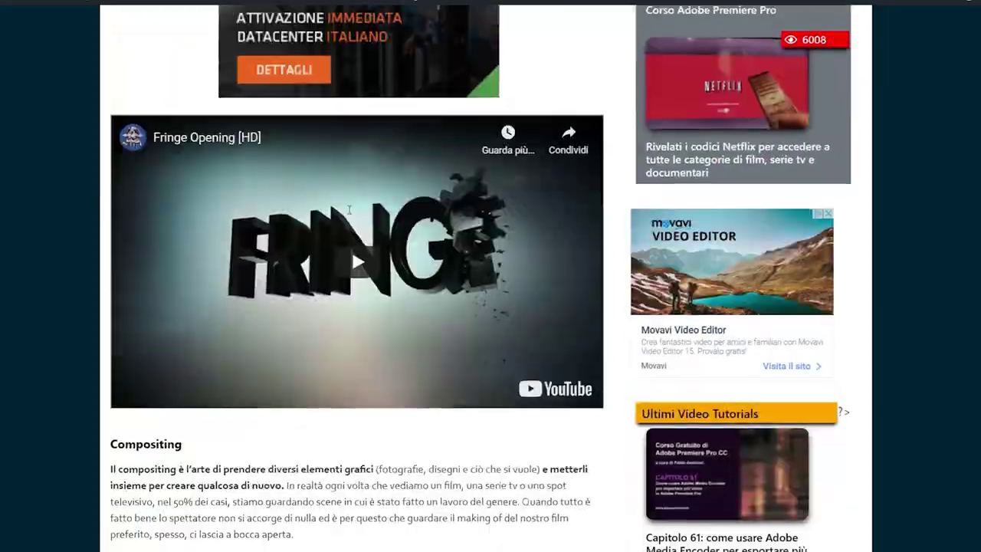
{"action": "scroll", "coordinate": [349, 210], "scroll_direction": "down", "scroll_amount": 5}
{"action": "scroll", "coordinate": [349, 210], "scroll_direction": "down", "scroll_amount": 10}
{"action": "scroll", "coordinate": [349, 210], "scroll_direction": "down", "scroll_amount": 9}
{"action": "scroll", "coordinate": [349, 213], "scroll_direction": "up", "scroll_amount": 3}
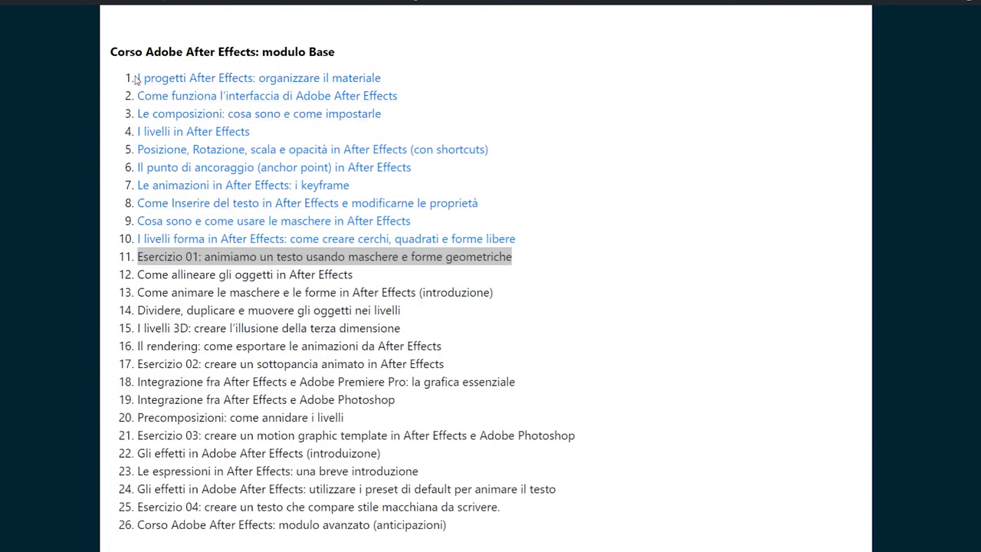
{"action": "scroll", "coordinate": [350, 230], "scroll_direction": "down", "scroll_amount": 4}
{"action": "scroll", "coordinate": [350, 230], "scroll_direction": "down", "scroll_amount": 5}
{"action": "scroll", "coordinate": [351, 230], "scroll_direction": "down", "scroll_amount": 3}
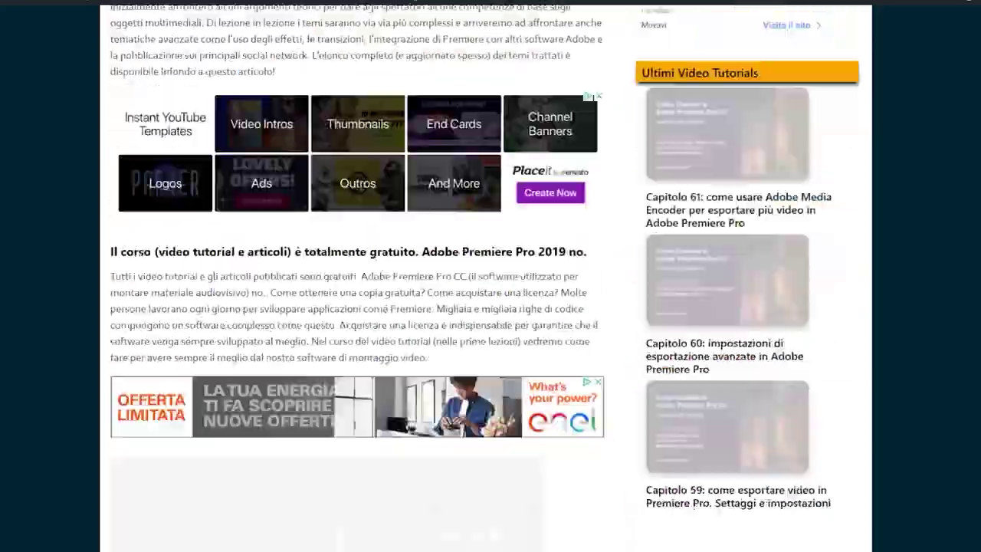
{"action": "scroll", "coordinate": [350, 230], "scroll_direction": "down", "scroll_amount": 10}
{"action": "scroll", "coordinate": [350, 230], "scroll_direction": "up", "scroll_amount": 5}
{"action": "scroll", "coordinate": [350, 276], "scroll_direction": "down", "scroll_amount": 3}
{"action": "scroll", "coordinate": [350, 276], "scroll_direction": "down", "scroll_amount": 4}
{"action": "scroll", "coordinate": [350, 276], "scroll_direction": "down", "scroll_amount": 3}
{"action": "scroll", "coordinate": [350, 276], "scroll_direction": "down", "scroll_amount": 3}
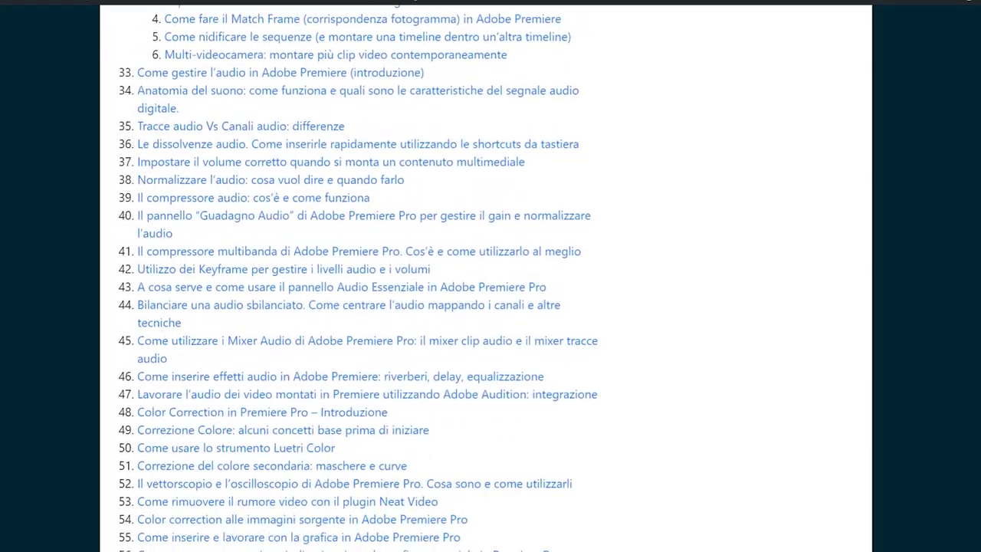
{"action": "scroll", "coordinate": [351, 276], "scroll_direction": "down", "scroll_amount": 5}
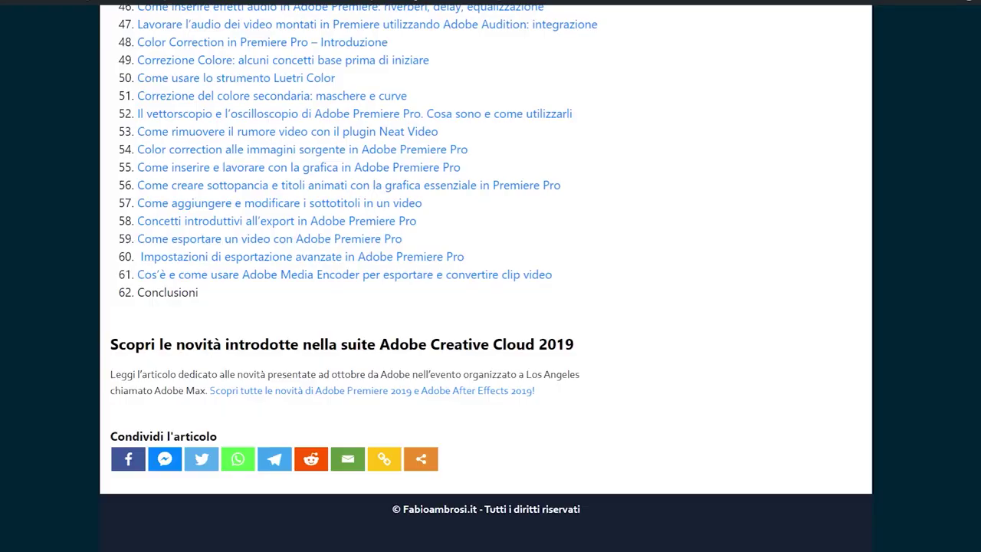
{"action": "scroll", "coordinate": [351, 276], "scroll_direction": "up", "scroll_amount": 4}
{"action": "scroll", "coordinate": [350, 276], "scroll_direction": "up", "scroll_amount": 5}
{"action": "scroll", "coordinate": [351, 276], "scroll_direction": "up", "scroll_amount": 10}
{"action": "scroll", "coordinate": [350, 276], "scroll_direction": "up", "scroll_amount": 5}
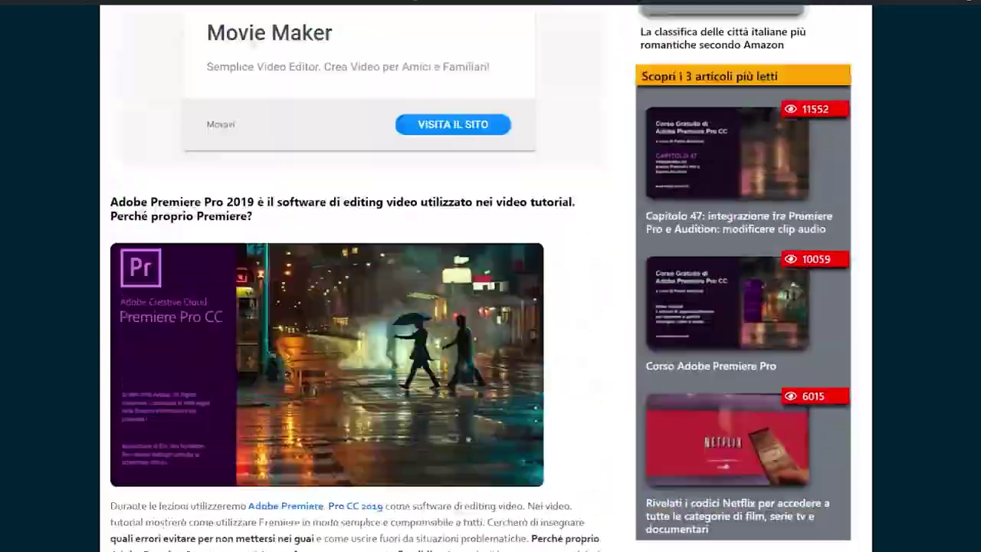
{"action": "scroll", "coordinate": [350, 276], "scroll_direction": "up", "scroll_amount": 5}
{"action": "scroll", "coordinate": [350, 276], "scroll_direction": "up", "scroll_amount": 5}
{"action": "scroll", "coordinate": [351, 276], "scroll_direction": "up", "scroll_amount": 3}
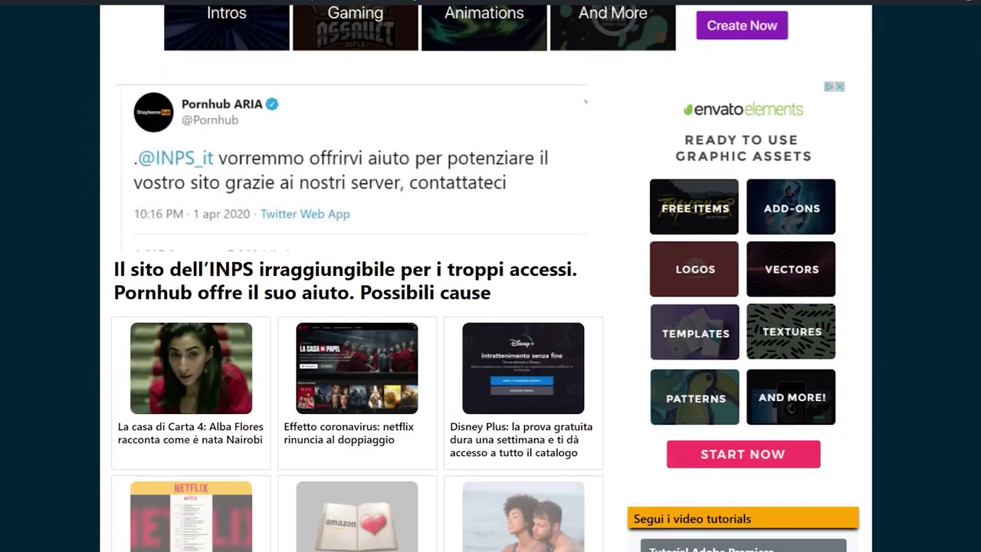
{"action": "scroll", "coordinate": [491, 276], "scroll_direction": "down", "scroll_amount": 1}
{"action": "scroll", "coordinate": [490, 276], "scroll_direction": "down", "scroll_amount": 2}
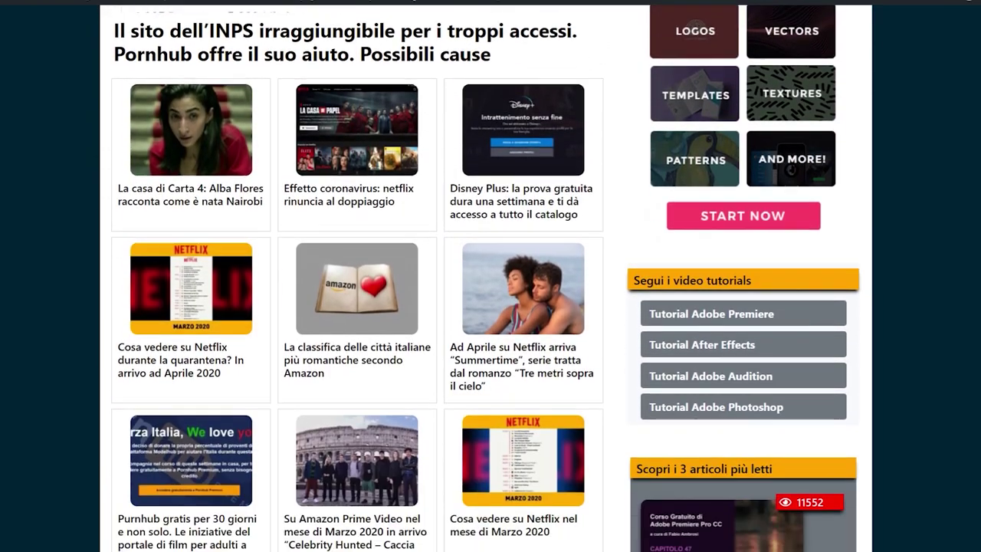
{"action": "scroll", "coordinate": [491, 276], "scroll_direction": "down", "scroll_amount": 3}
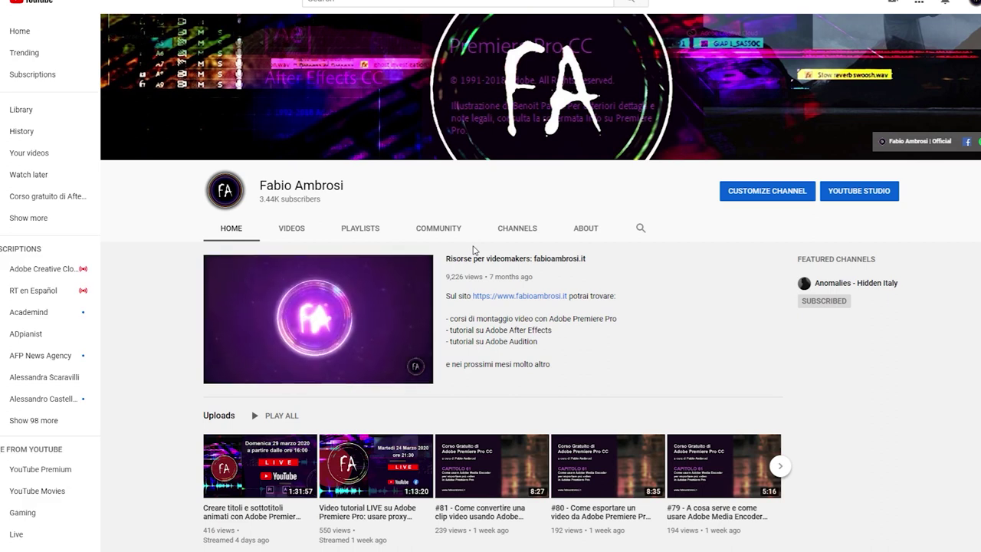
Step: Browse the channel's uploaded videos grid, then switch to its playlists
{"action": "left_click", "coordinate": [295, 231]}
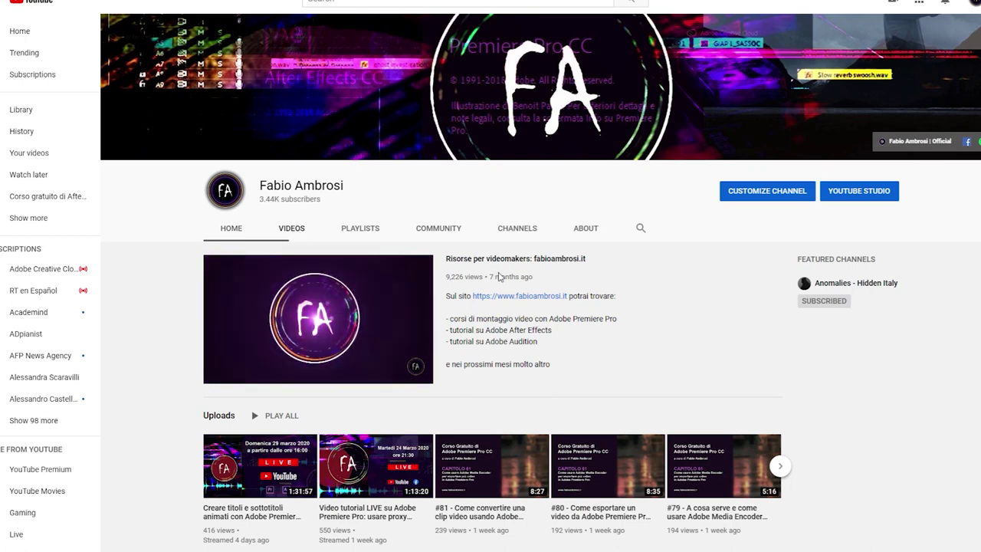
{"action": "scroll", "coordinate": [498, 276], "scroll_direction": "down", "scroll_amount": 3}
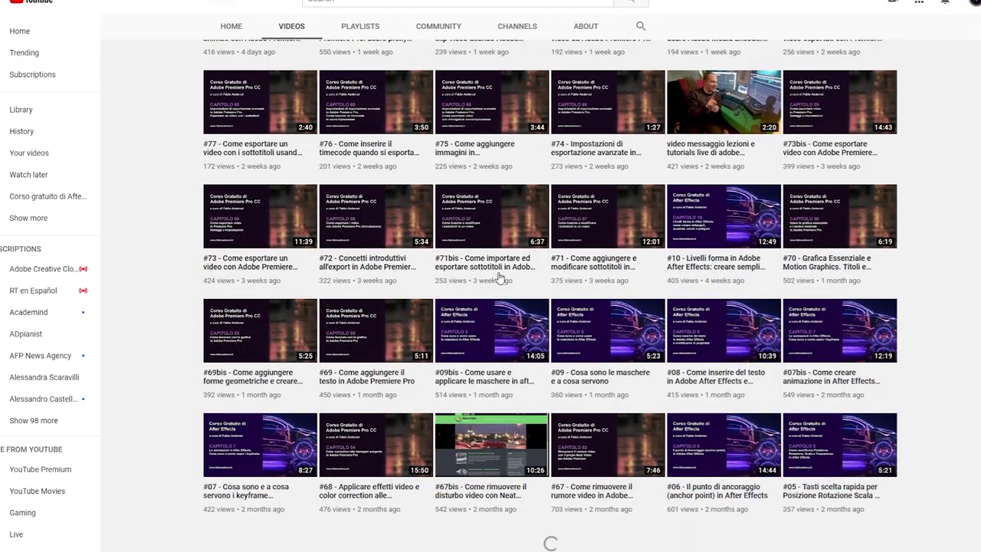
{"action": "scroll", "coordinate": [498, 276], "scroll_direction": "up", "scroll_amount": 3}
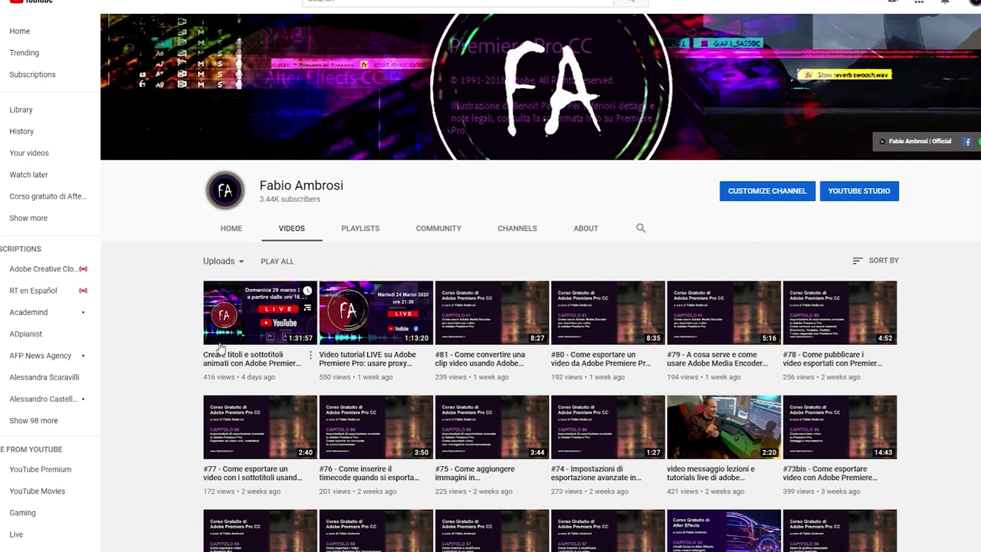
{"action": "left_click", "coordinate": [363, 230]}
Step: Scroll the author's Facebook page and highlight part of the page name
{"action": "scroll", "coordinate": [475, 273], "scroll_direction": "down", "scroll_amount": 2}
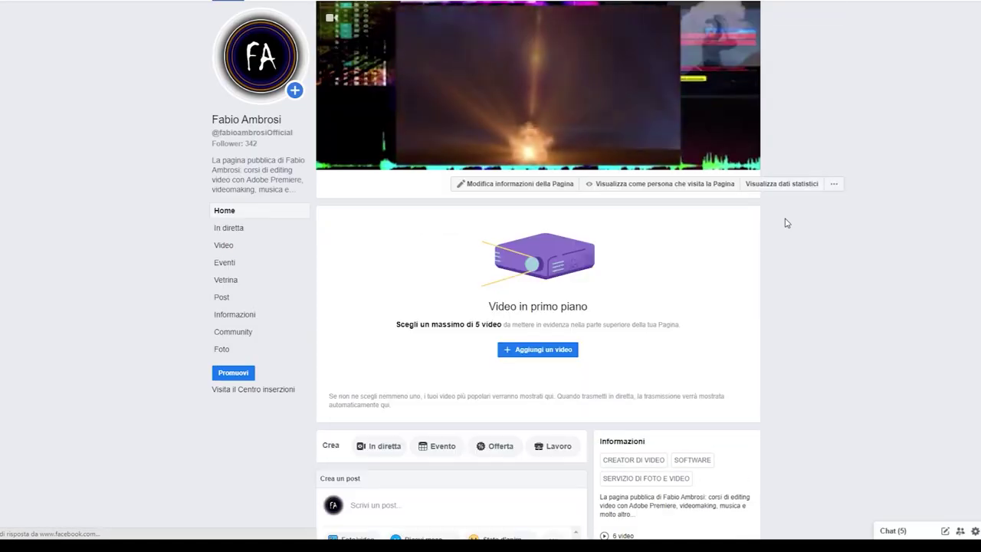
{"action": "left_click_drag", "start_coordinate": [281, 119], "coordinate": [161, 117]}
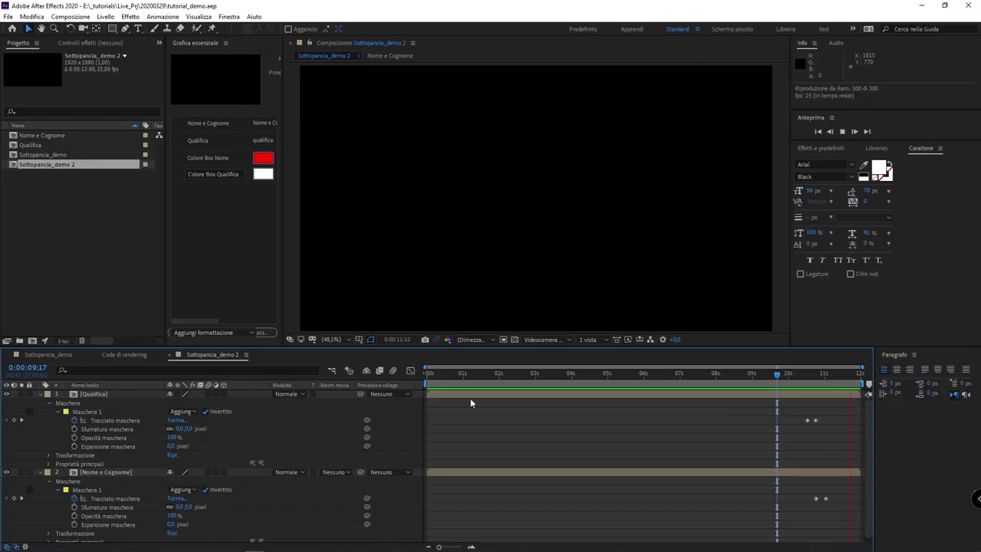
Step: Stop the preview, then select all four project items and confirm deleting them
{"action": "left_click", "coordinate": [483, 380]}
{"action": "mouse_move", "coordinate": [483, 380]}
{"action": "left_mouse_down"}
{"action": "mouse_move", "coordinate": [455, 371]}
{"action": "mouse_move", "coordinate": [470, 362]}
{"action": "mouse_move", "coordinate": [513, 371]}
{"action": "left_mouse_up"}
{"action": "left_click", "coordinate": [64, 168]}
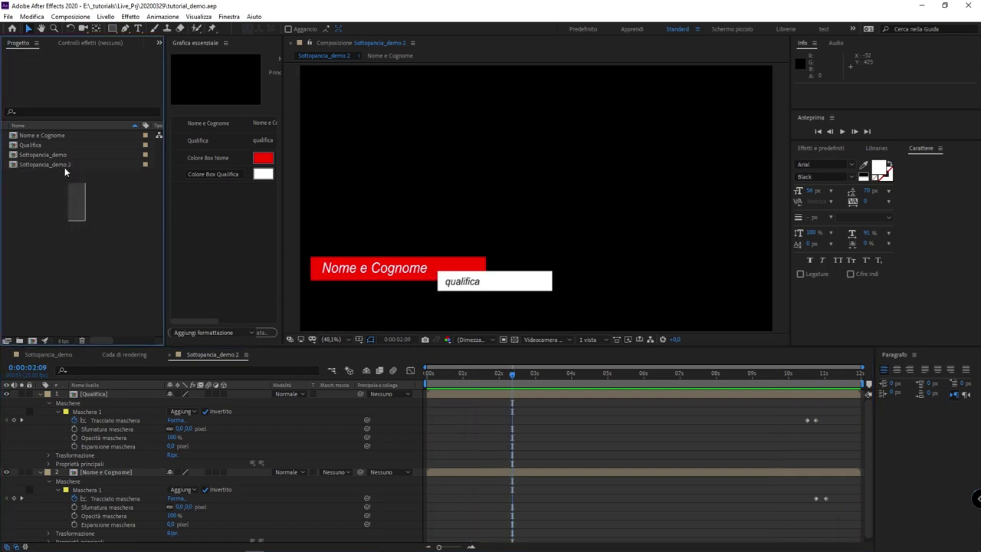
{"action": "key", "text": "ctrl+a"}
{"action": "key", "text": "Delete"}
{"action": "left_click", "coordinate": [535, 294]}
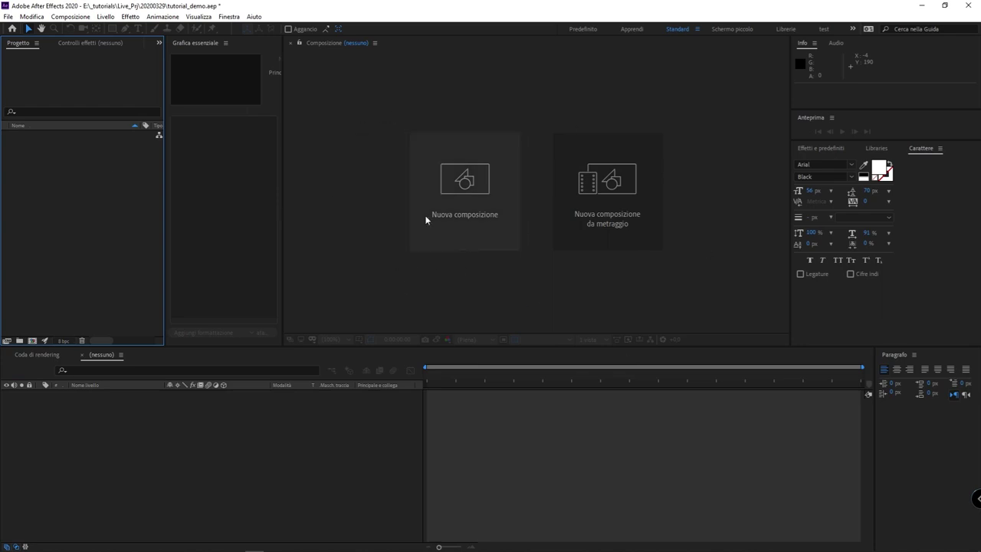
Step: Close the Essential Graphics panel and widen the Project panel
{"action": "left_click", "coordinate": [226, 44]}
{"action": "left_click", "coordinate": [240, 45]}
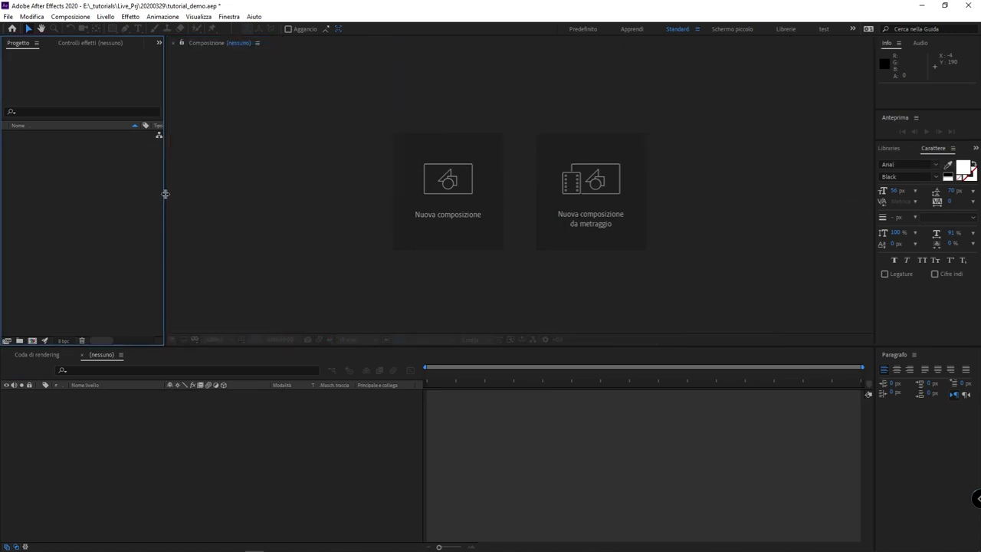
{"action": "left_click_drag", "start_coordinate": [163, 198], "coordinate": [275, 213]}
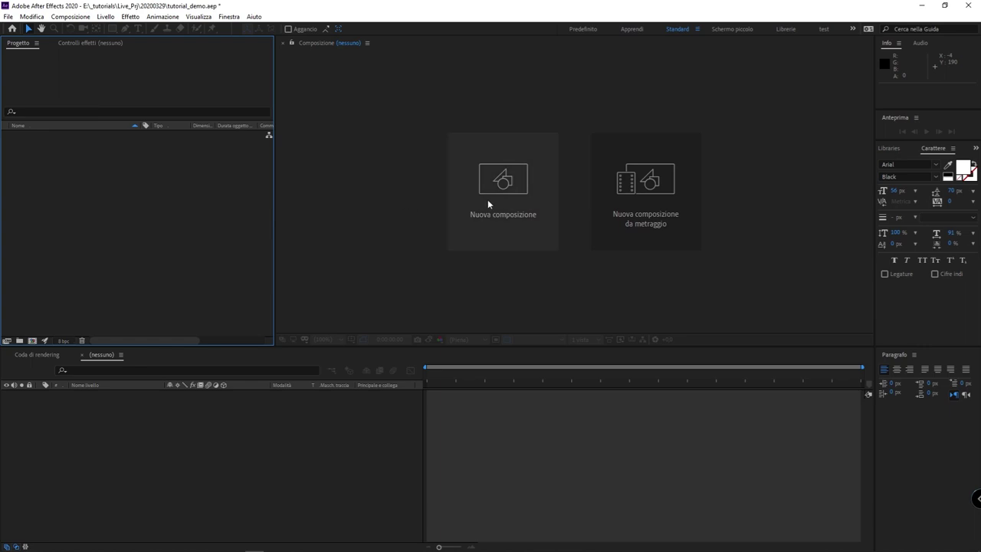
Step: Create a composition named 'sottopancia' with HDTV 1080 25 preset and 0:00:12:00 duration
{"action": "left_click", "coordinate": [487, 199]}
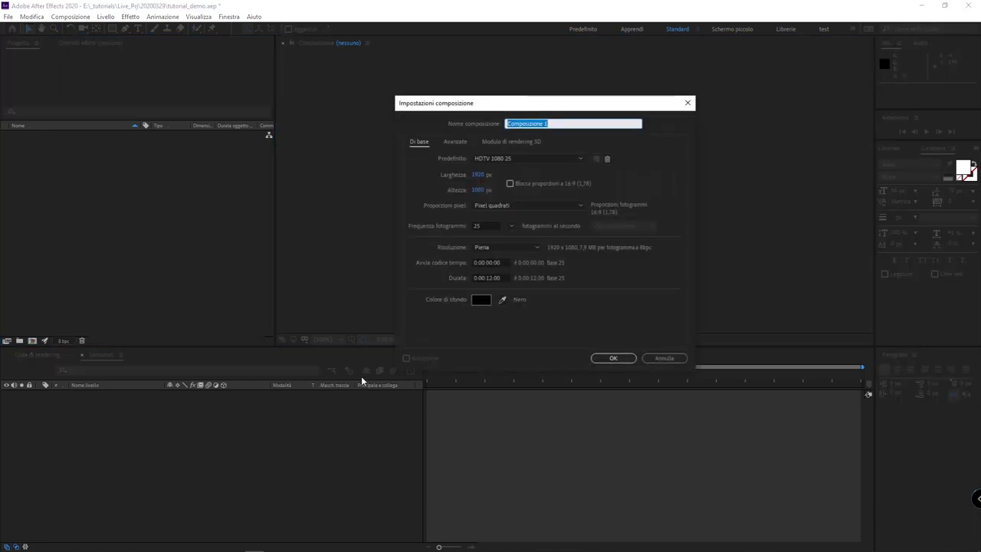
{"action": "type", "text": "sottopa"}
{"action": "key", "text": "ctrl+a"}
{"action": "key", "text": "BackSpace"}
{"action": "type", "text": "sottopancia"}
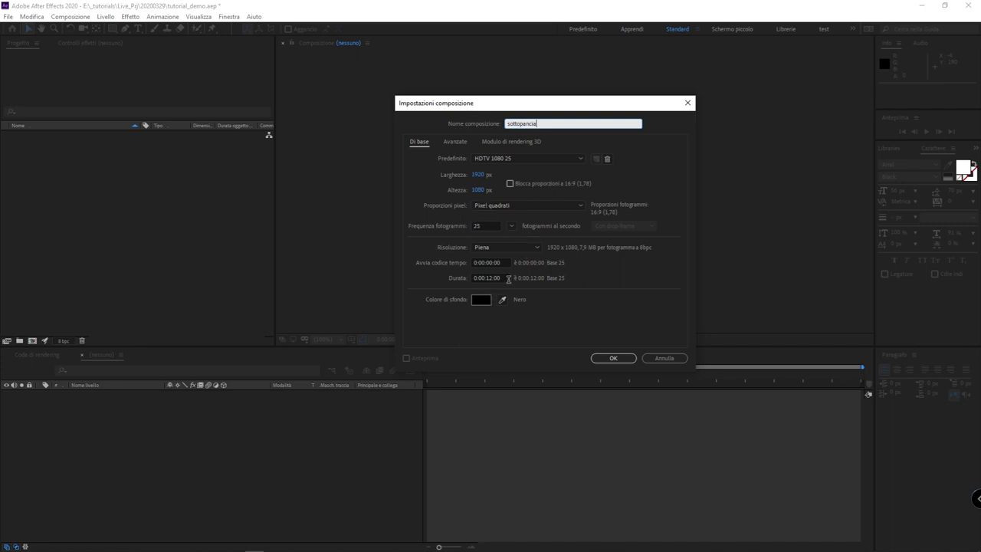
{"action": "left_click", "coordinate": [506, 278]}
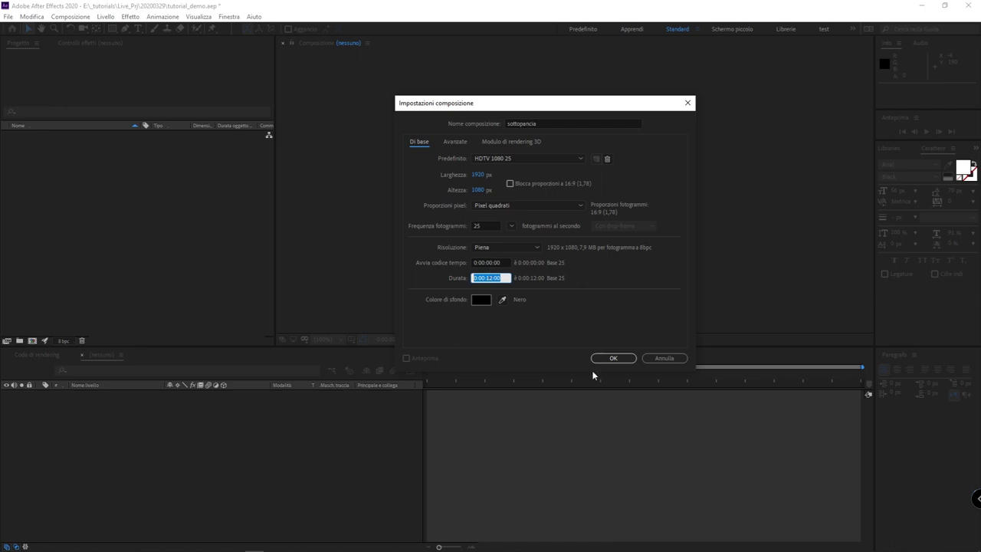
{"action": "left_click", "coordinate": [533, 336]}
{"action": "left_click_drag", "start_coordinate": [509, 279], "coordinate": [450, 282]}
{"action": "left_click", "coordinate": [549, 327]}
{"action": "left_click", "coordinate": [618, 362]}
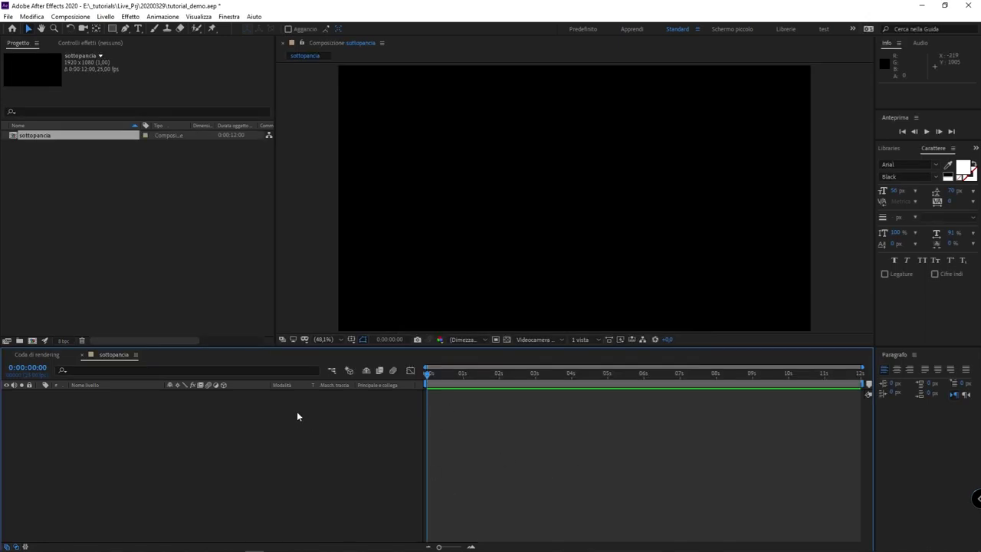
Step: Draw a wide rectangle bar in the lower-left of the frame
{"action": "left_click", "coordinate": [172, 308]}
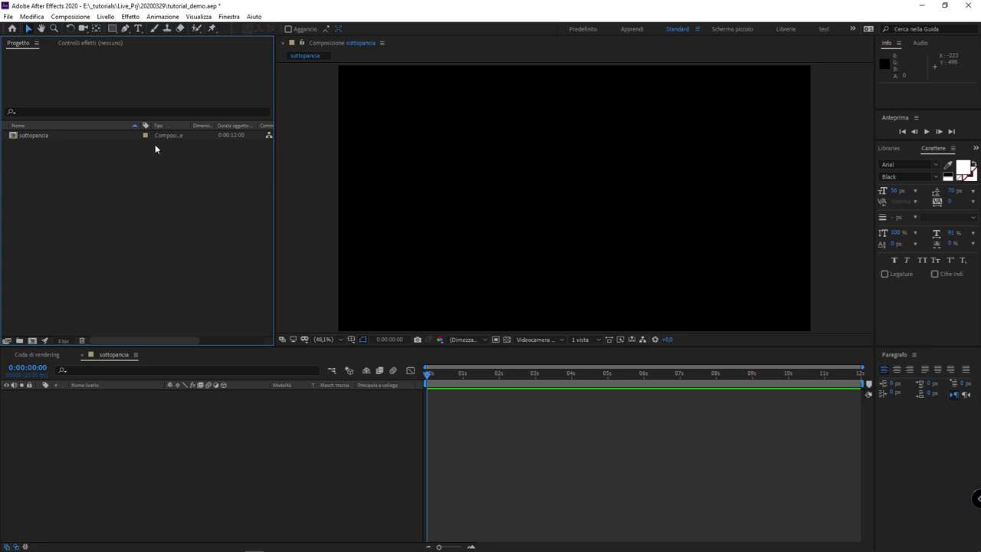
{"action": "left_click", "coordinate": [112, 29]}
{"action": "mouse_move", "coordinate": [335, 241]}
{"action": "left_mouse_down"}
{"action": "mouse_move", "coordinate": [439, 267]}
{"action": "mouse_move", "coordinate": [511, 268]}
{"action": "left_mouse_up"}
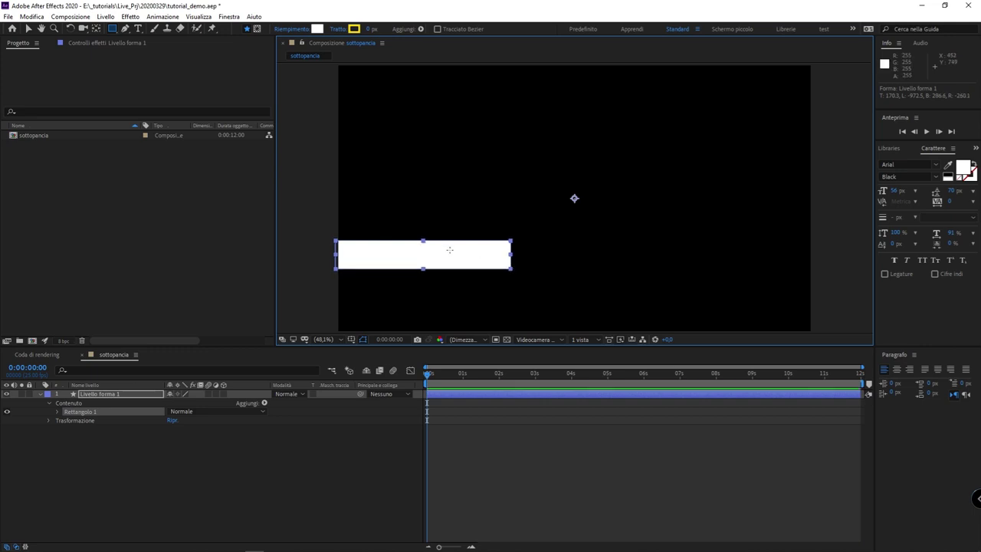
Step: Set the bar's fill colour to dark orange AF7300
{"action": "left_click", "coordinate": [317, 29]}
{"action": "type", "text": "ff0000"}
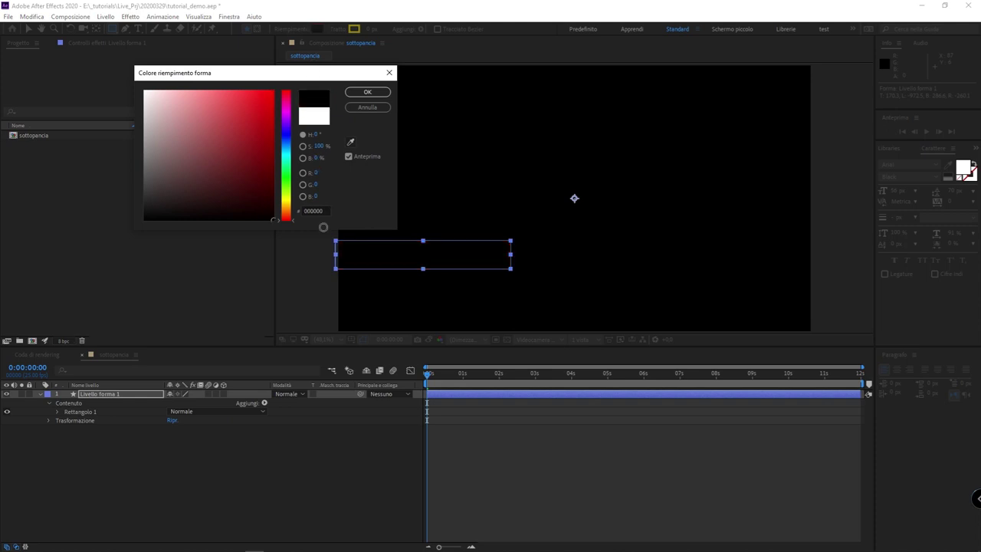
{"action": "left_click_drag", "start_coordinate": [287, 178], "coordinate": [299, 214]}
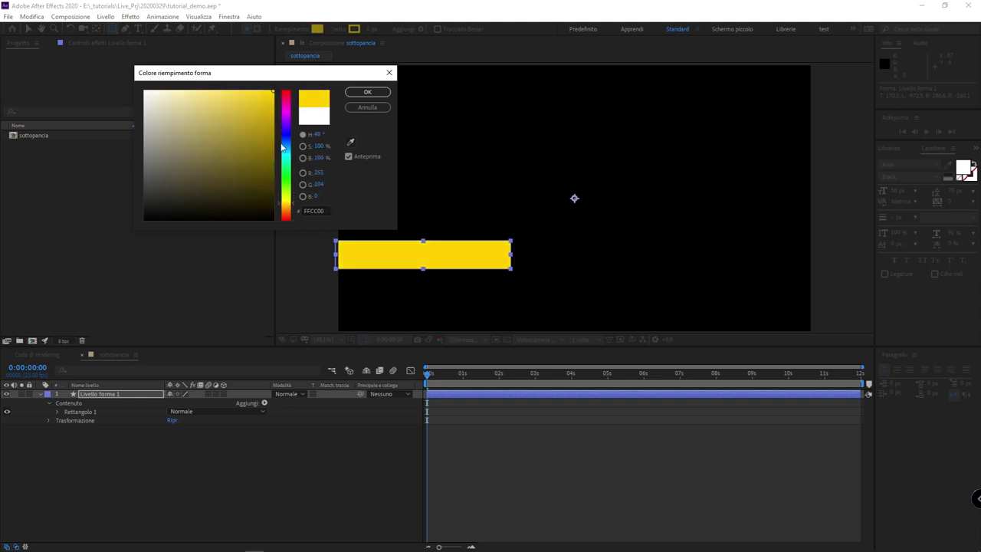
{"action": "left_click_drag", "start_coordinate": [258, 118], "coordinate": [274, 130]}
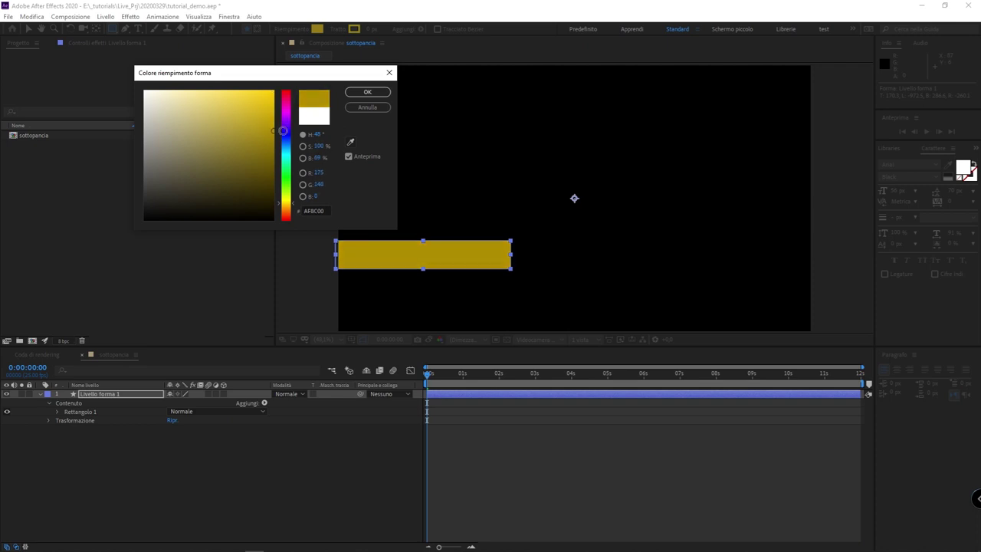
{"action": "left_click_drag", "start_coordinate": [283, 211], "coordinate": [285, 210]}
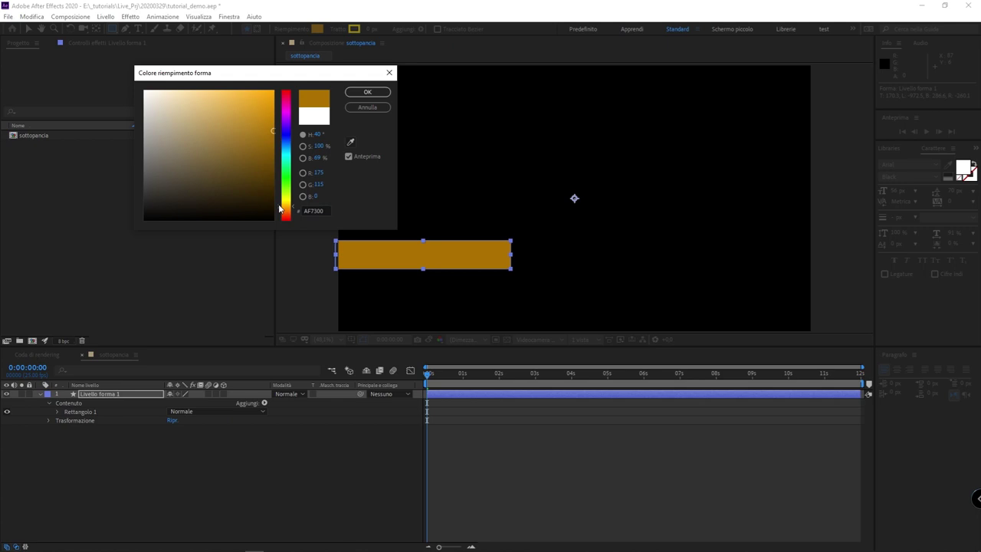
{"action": "left_click", "coordinate": [368, 92]}
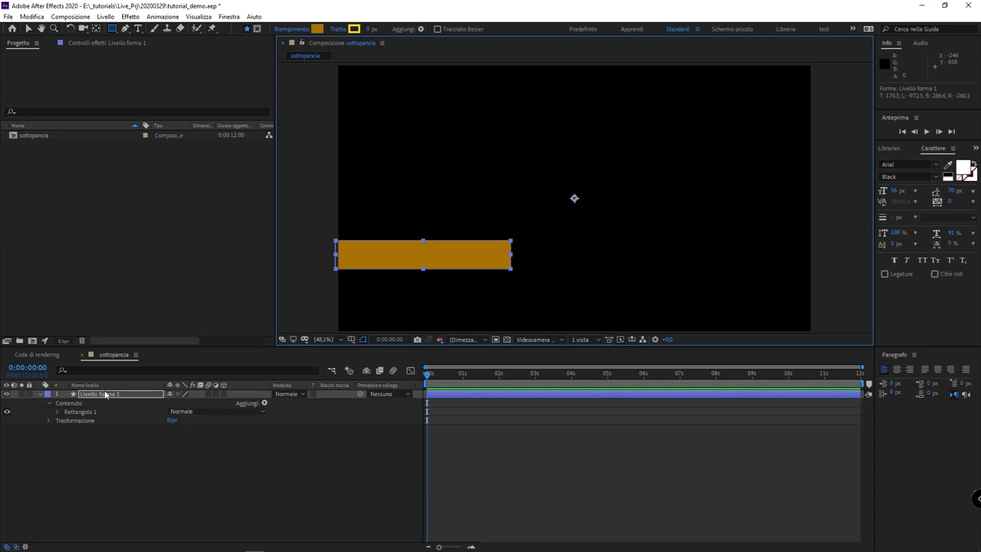
Step: Duplicate the orange bar with Ctrl+D and drag the copy down and right
{"action": "key", "text": "Return"}
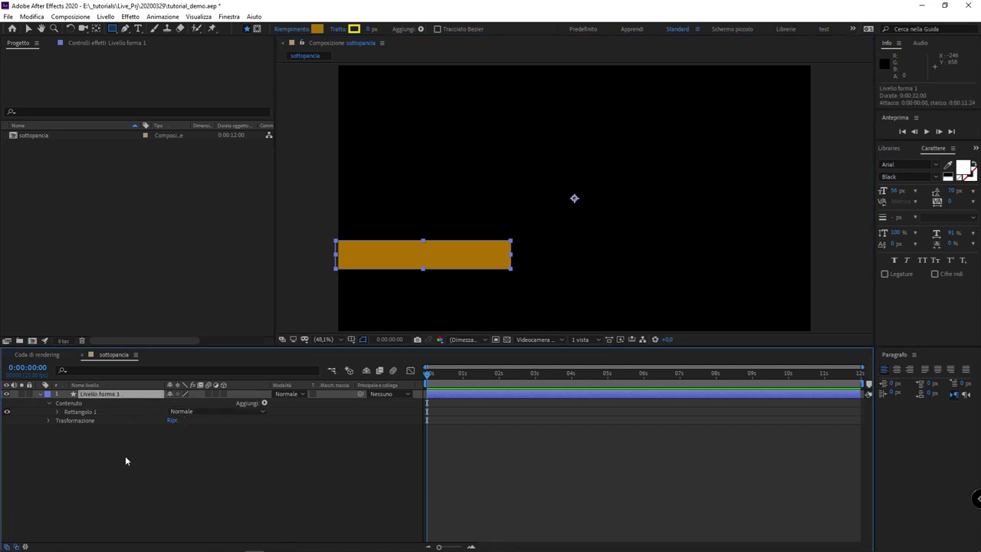
{"action": "key", "text": "ctrl+d"}
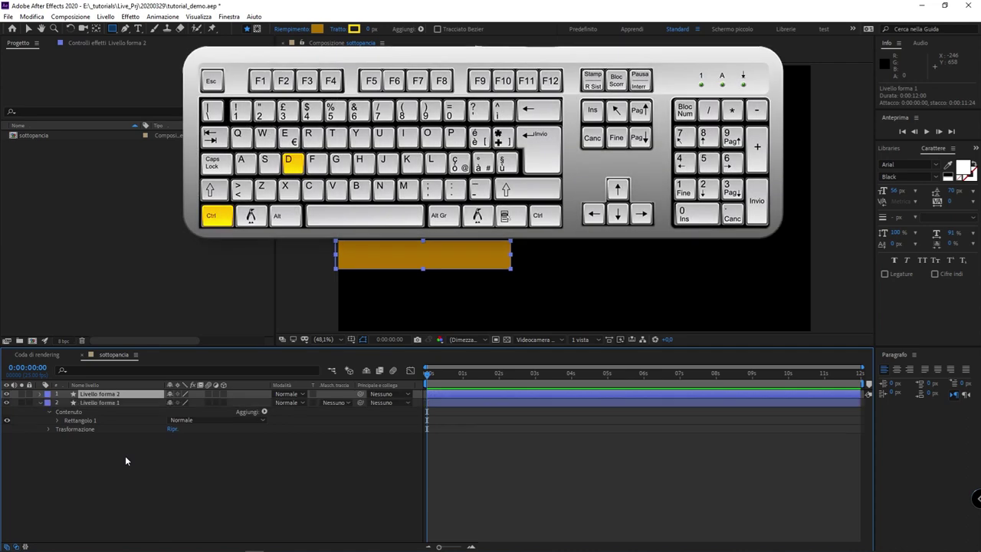
{"action": "left_click", "coordinate": [27, 29]}
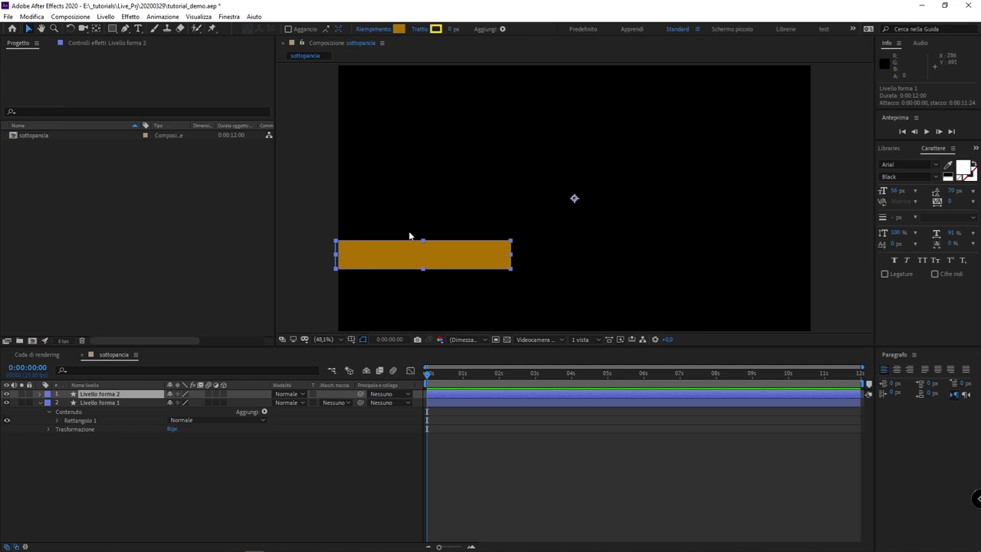
{"action": "left_click", "coordinate": [405, 260]}
{"action": "left_click_drag", "start_coordinate": [405, 260], "coordinate": [521, 277]}
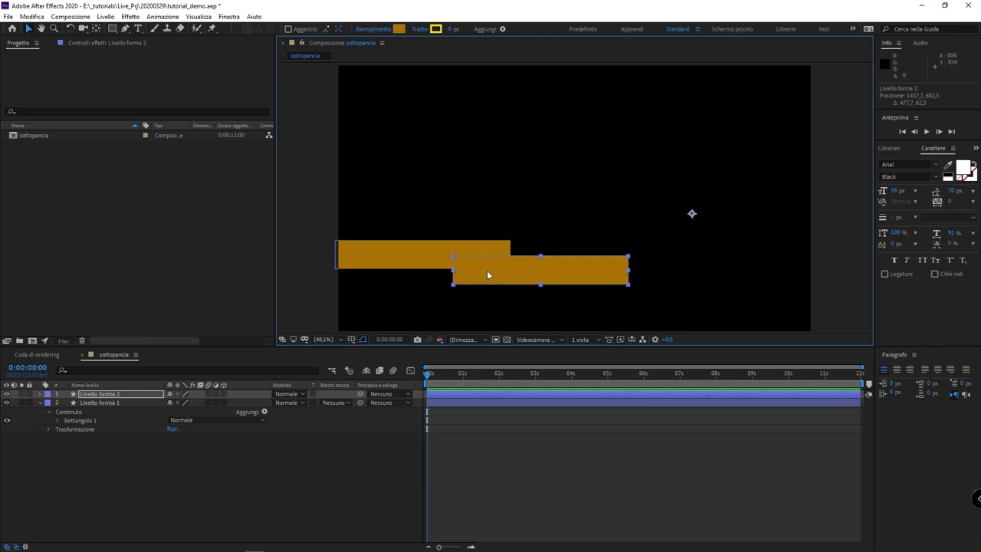
Step: Fill the copy with white FFFFFF and shrink it into a shorter, thinner box
{"action": "left_click", "coordinate": [399, 29]}
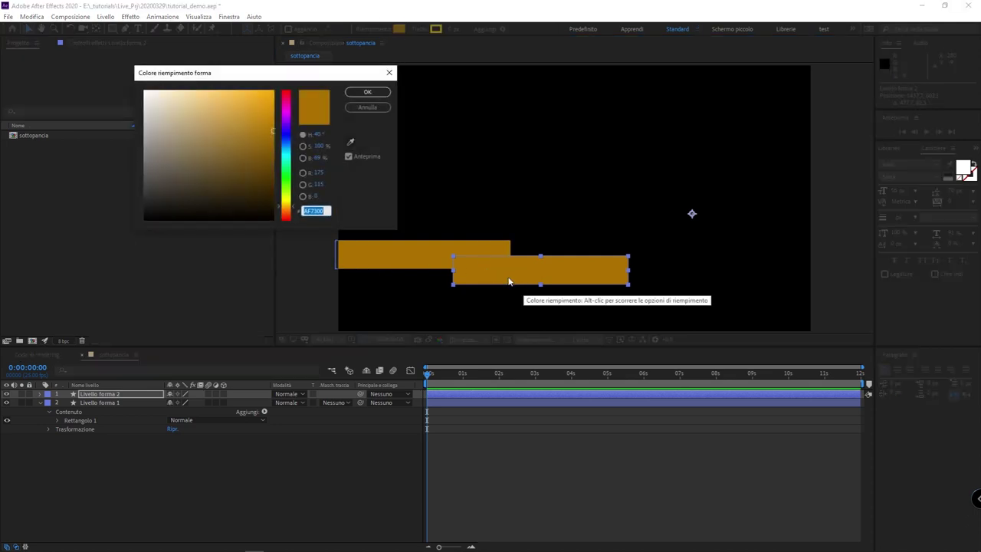
{"action": "left_click_drag", "start_coordinate": [258, 160], "coordinate": [115, 84]}
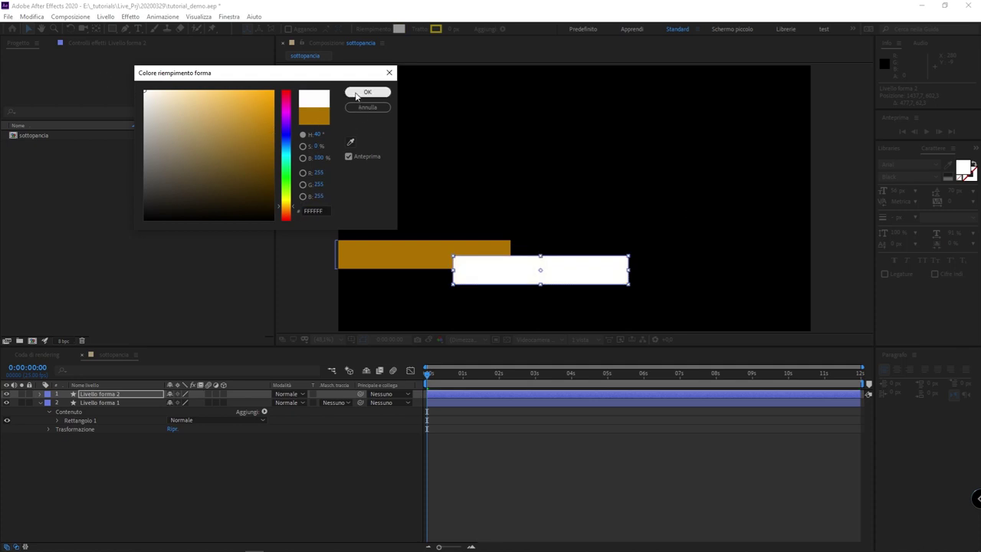
{"action": "left_click", "coordinate": [367, 92]}
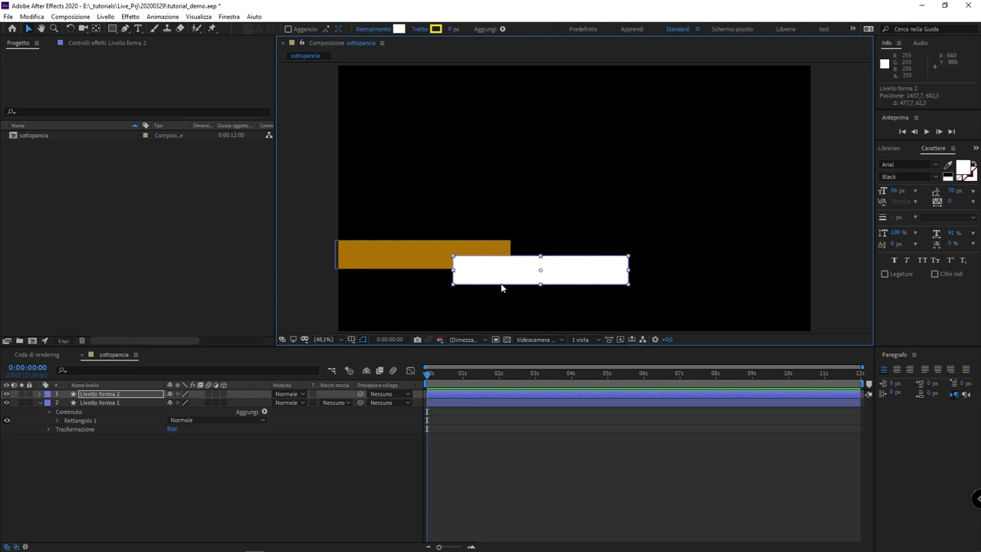
{"action": "left_click_drag", "start_coordinate": [540, 286], "coordinate": [597, 280]}
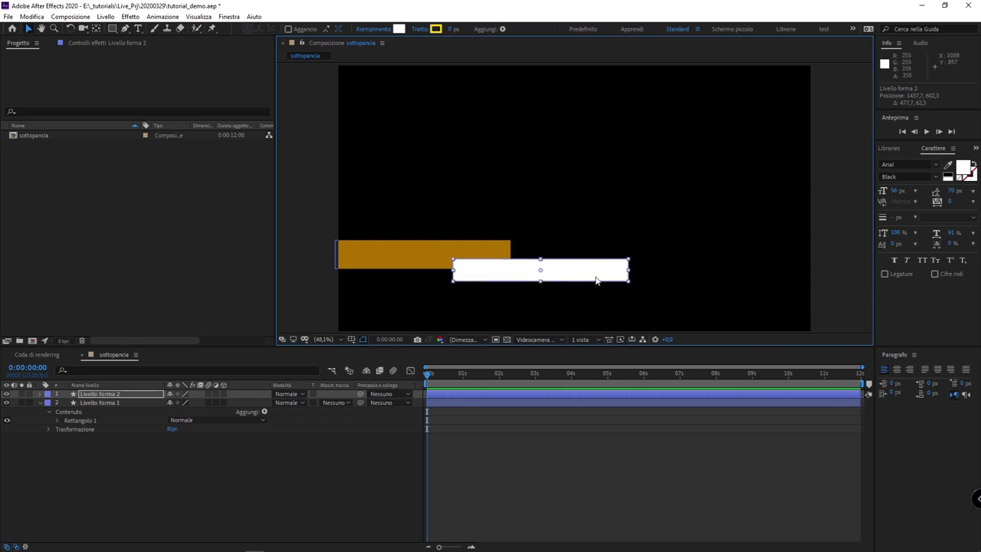
{"action": "left_click_drag", "start_coordinate": [630, 270], "coordinate": [558, 270]}
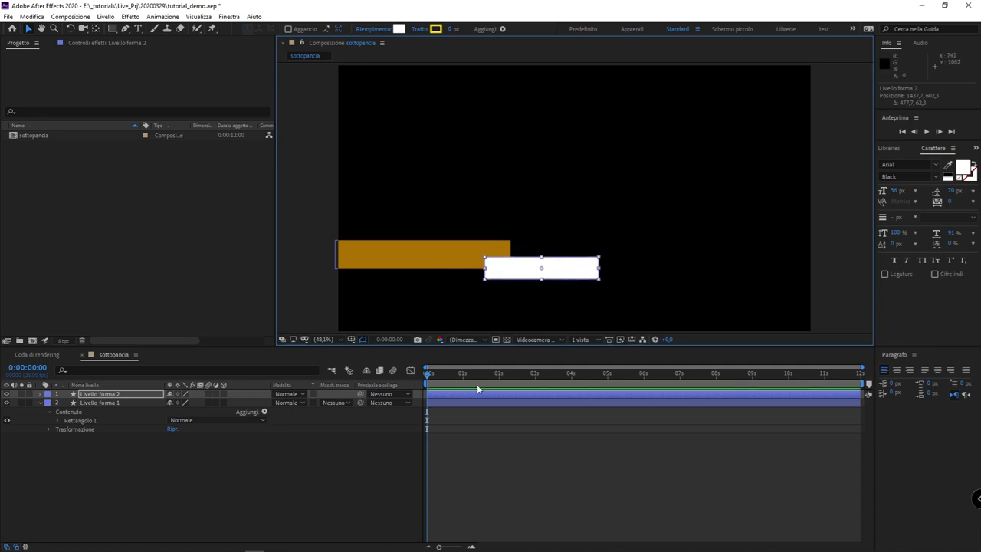
Step: Select the orange bar's layer and start renaming it
{"action": "left_click", "coordinate": [336, 495]}
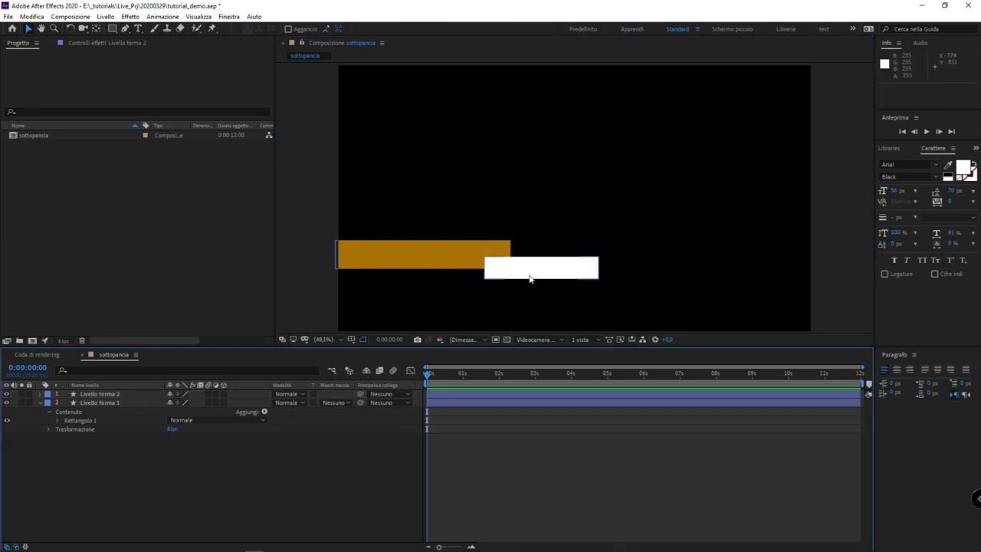
{"action": "left_click", "coordinate": [83, 395]}
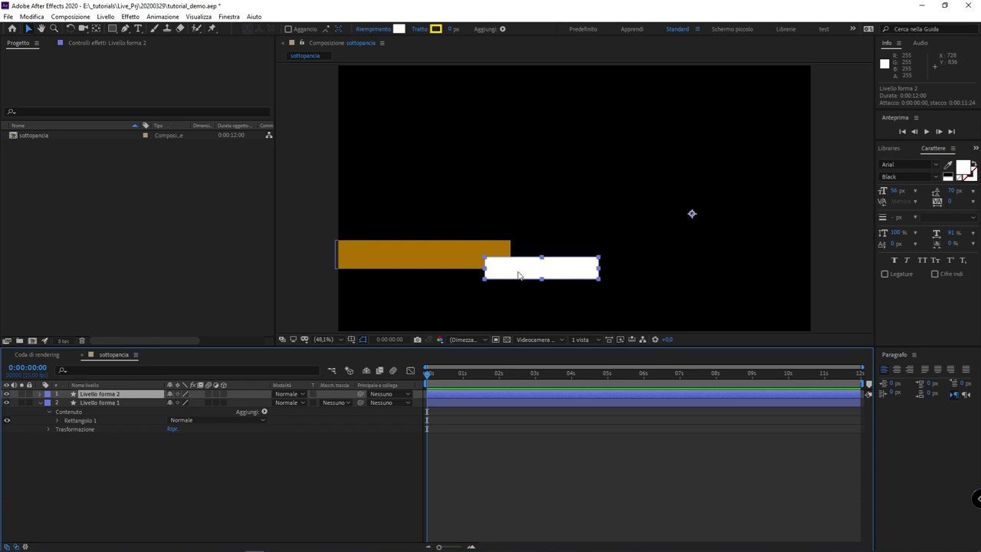
{"action": "left_click", "coordinate": [138, 402]}
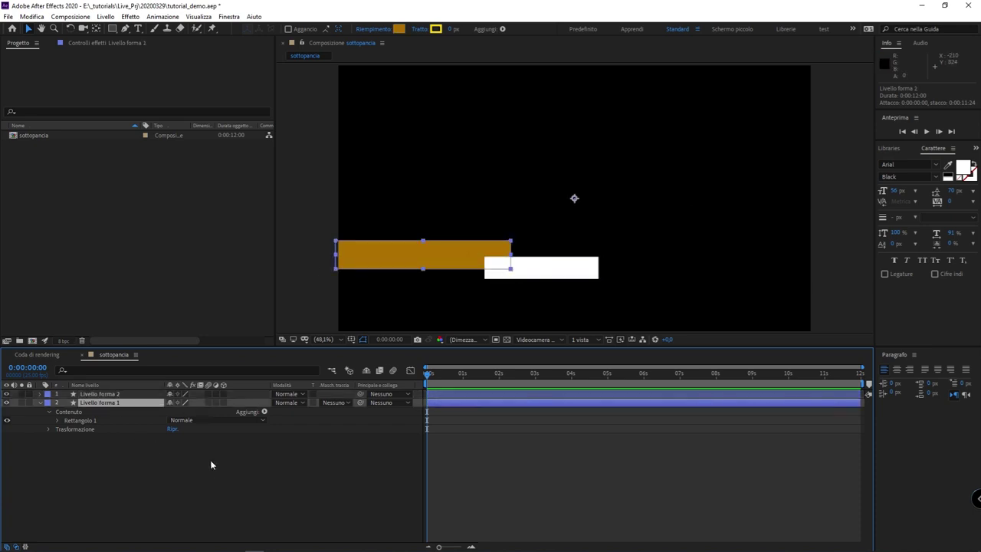
{"action": "key", "text": "Return"}
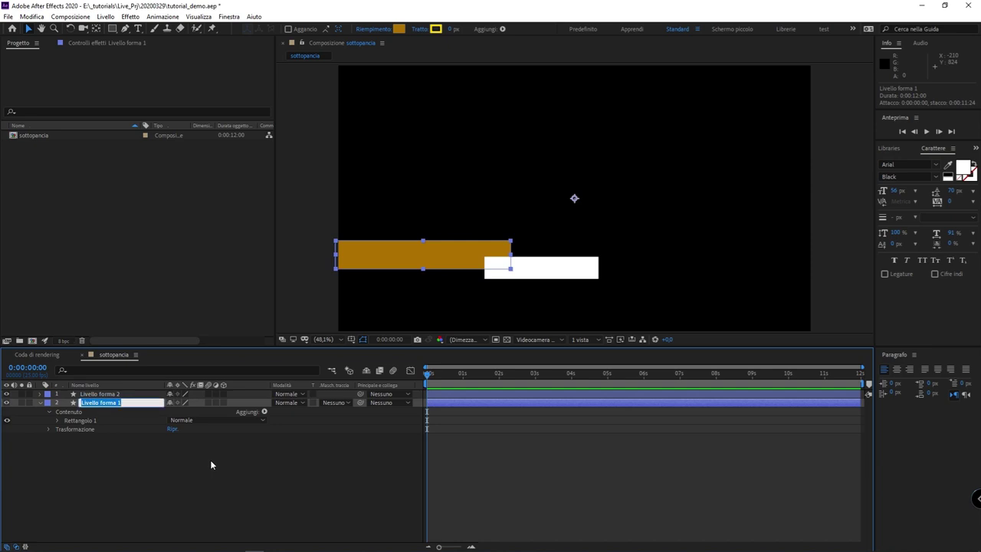
Step: Enter 'box-nome' for the orange layer and 'box-qualifica' for the white box's layer, then deselect
{"action": "type", "text": "box-nome"}
{"action": "key", "text": "Return"}
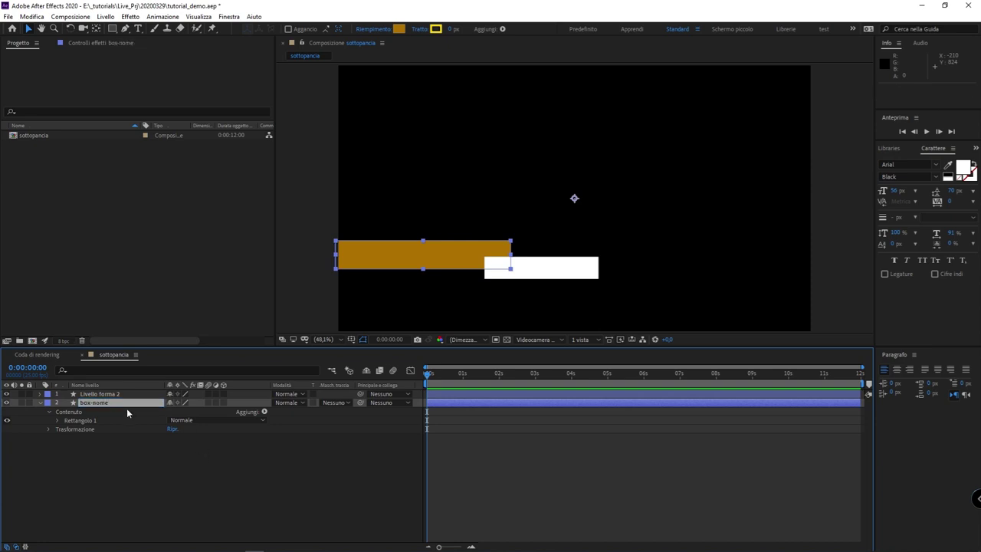
{"action": "left_click", "coordinate": [544, 274]}
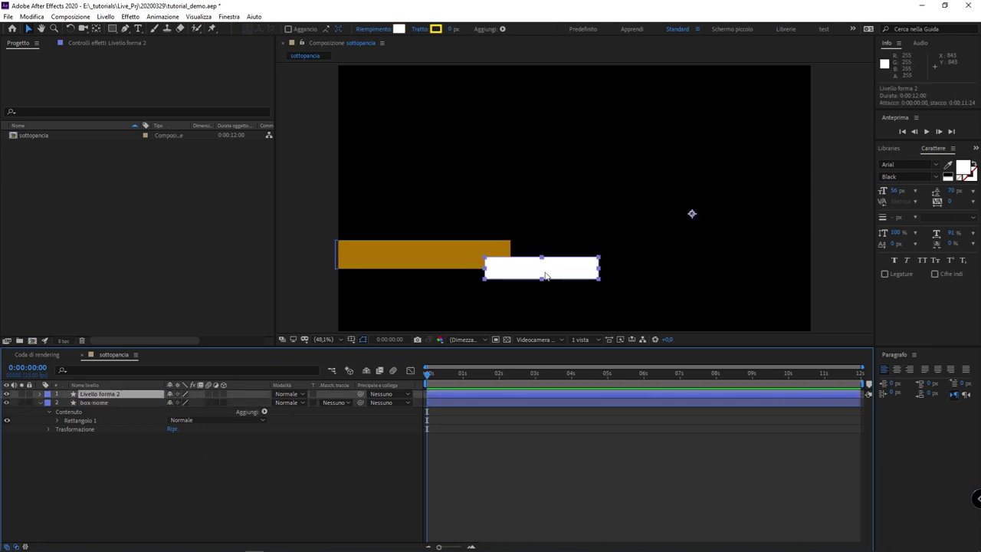
{"action": "key", "text": "Return"}
{"action": "type", "text": "box-qualifica"}
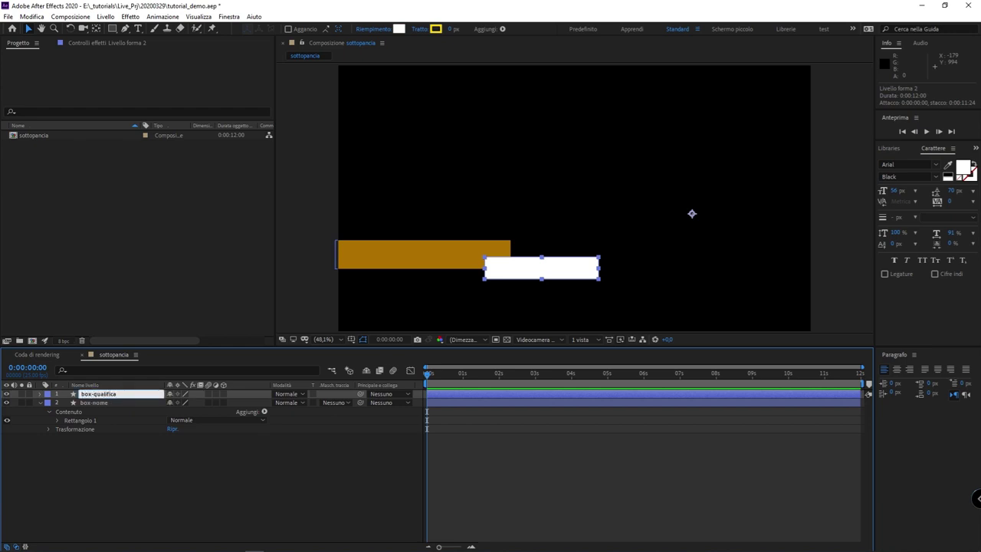
{"action": "key", "text": "Return"}
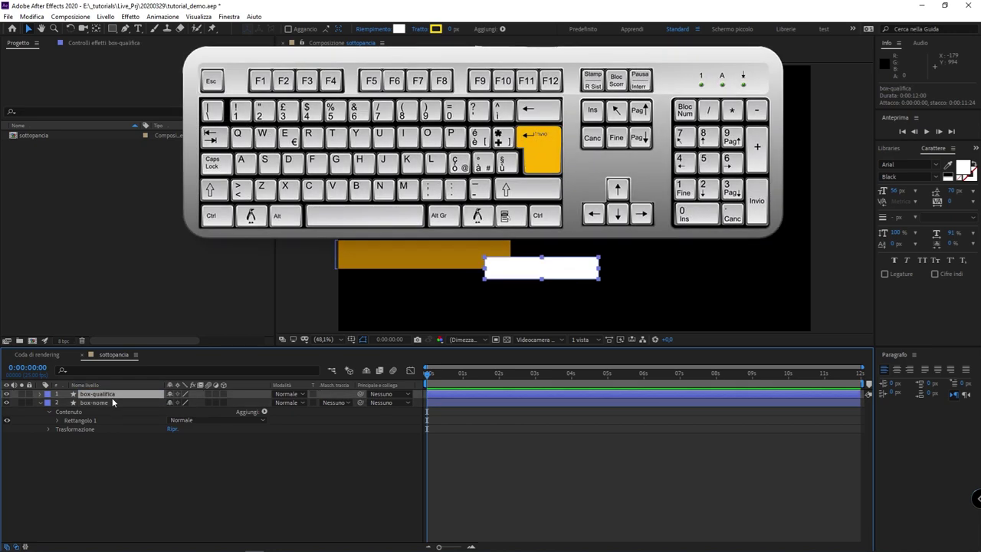
{"action": "key", "text": "Return"}
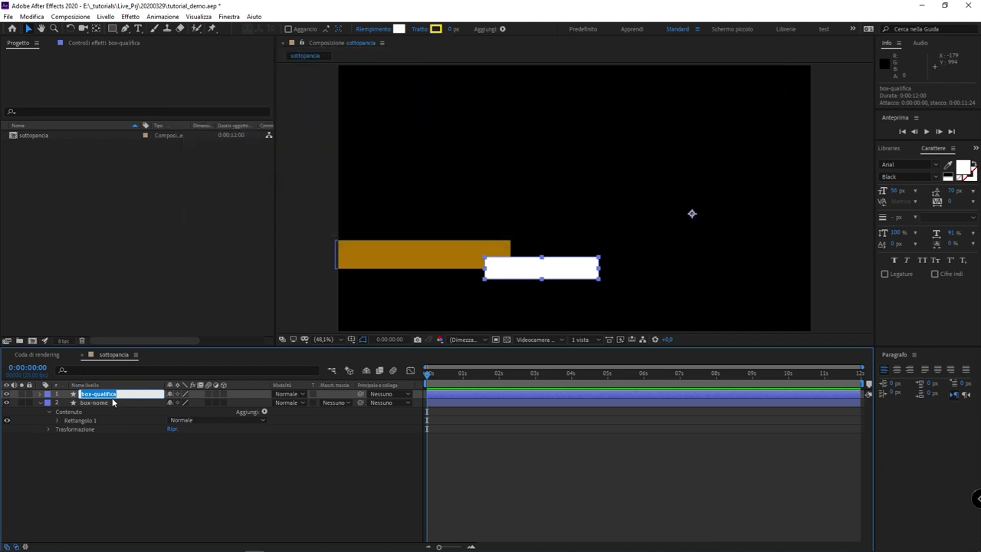
{"action": "left_click", "coordinate": [100, 402]}
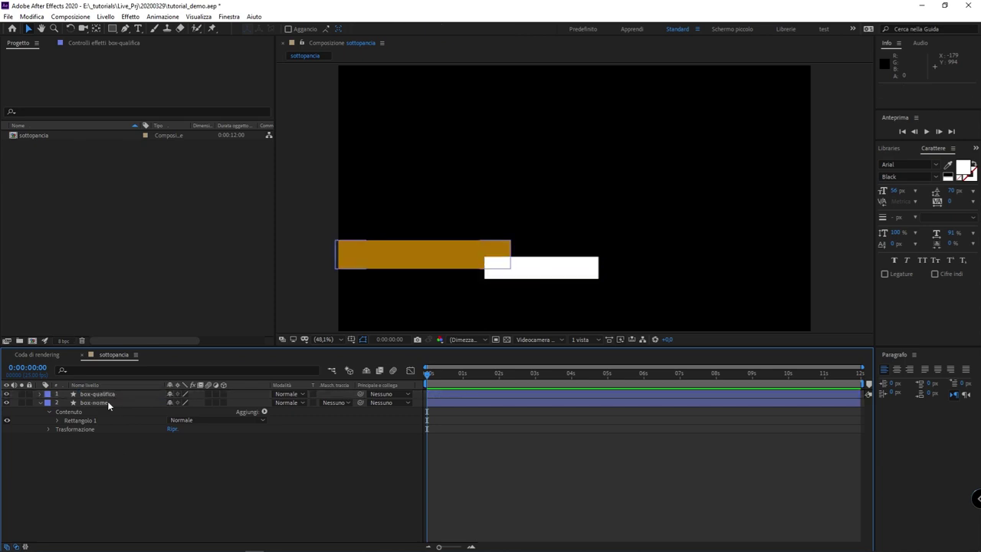
{"action": "left_click", "coordinate": [131, 460]}
Step: Add a horizontal text layer on the orange bar with the presenter's name
{"action": "key", "text": "ctrl+t"}
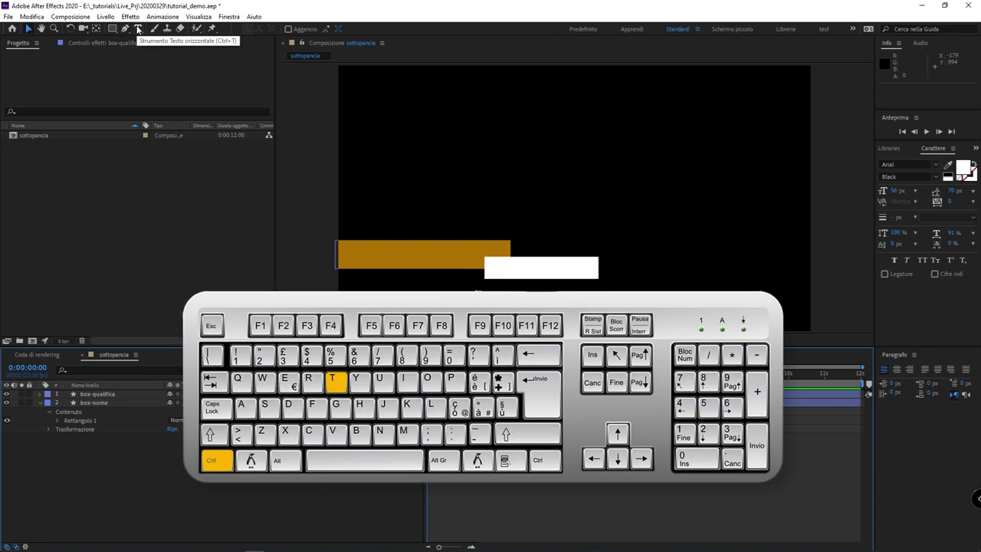
{"action": "left_click", "coordinate": [138, 29]}
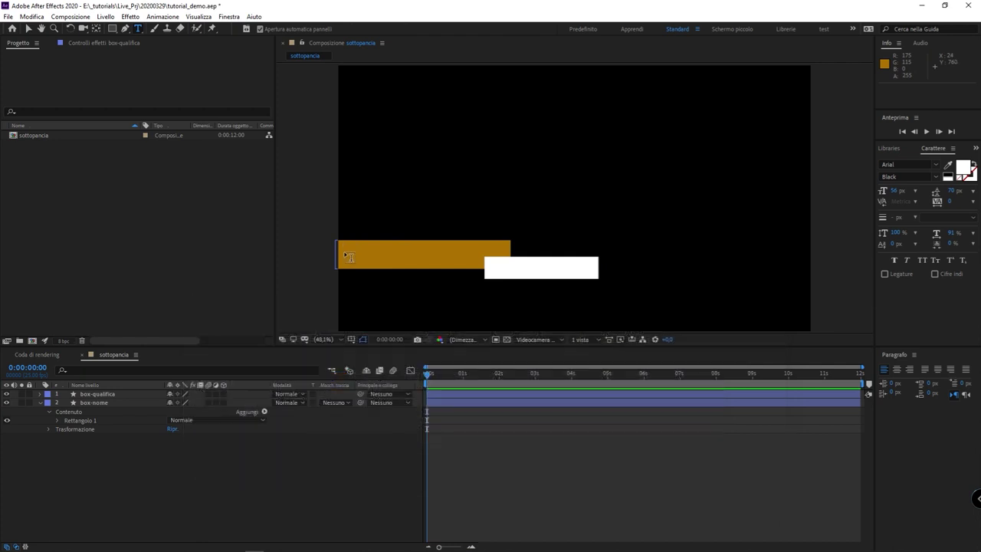
{"action": "left_click", "coordinate": [346, 253]}
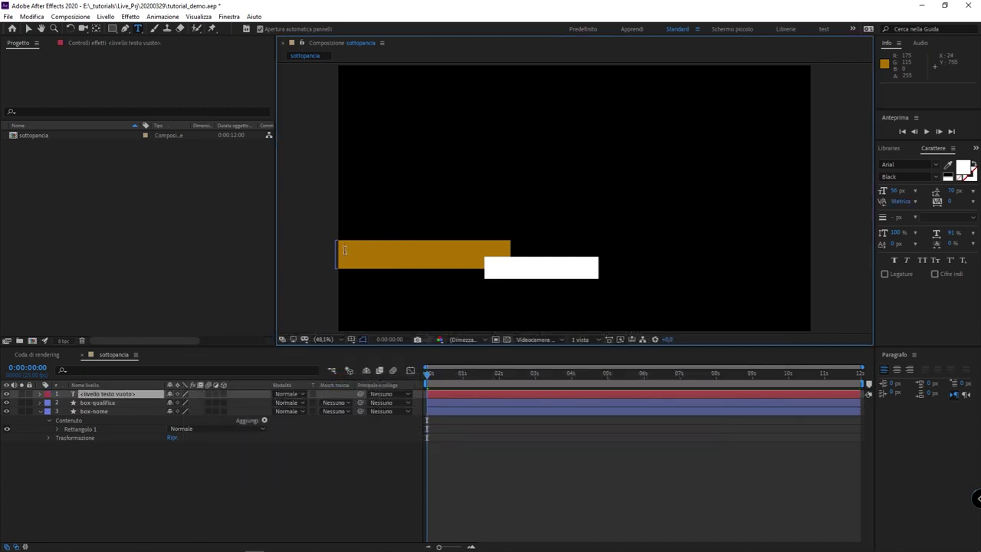
{"action": "type", "text": "Fabio Ambrosi"}
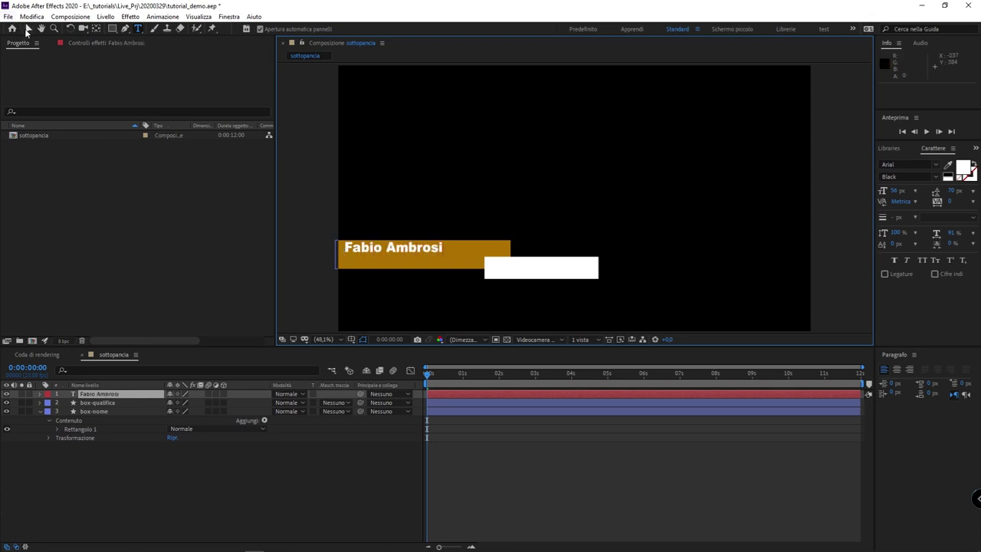
{"action": "left_click", "coordinate": [28, 28]}
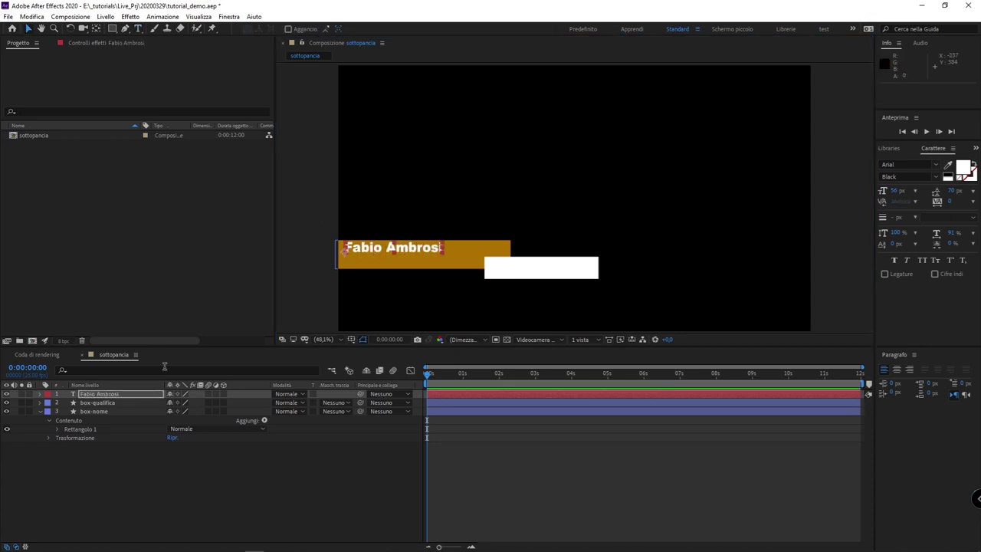
Step: Set the name text's font size to 70 px
{"action": "double_click", "coordinate": [90, 394]}
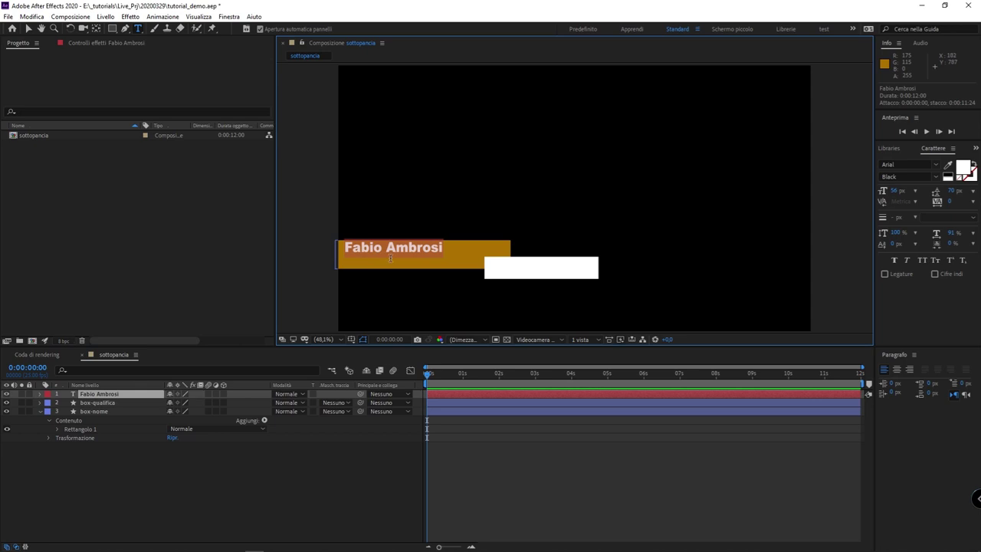
{"action": "left_click", "coordinate": [898, 190]}
{"action": "type", "text": "70"}
{"action": "key", "text": "Return"}
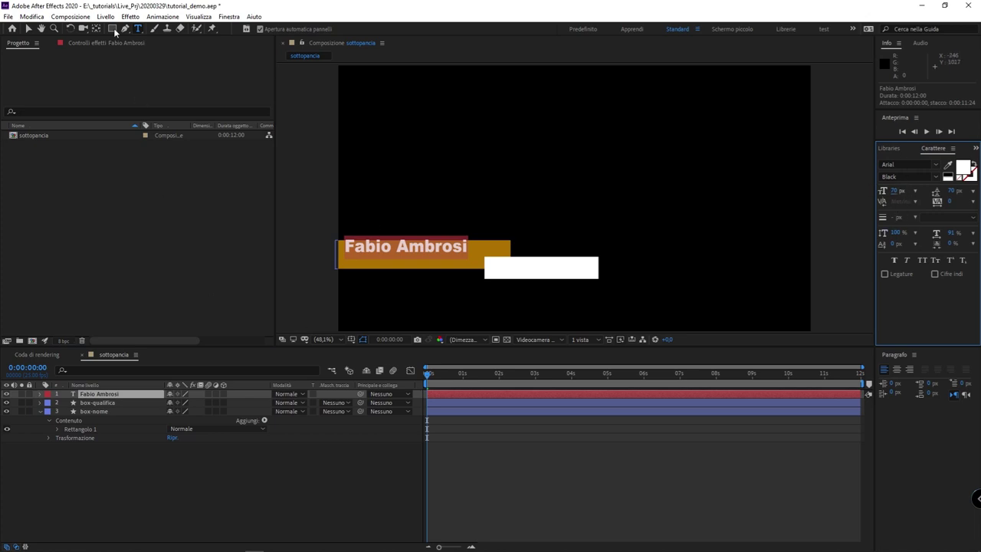
Step: Nudge the name text lower on the orange bar, then reopen it for editing
{"action": "left_click", "coordinate": [28, 28]}
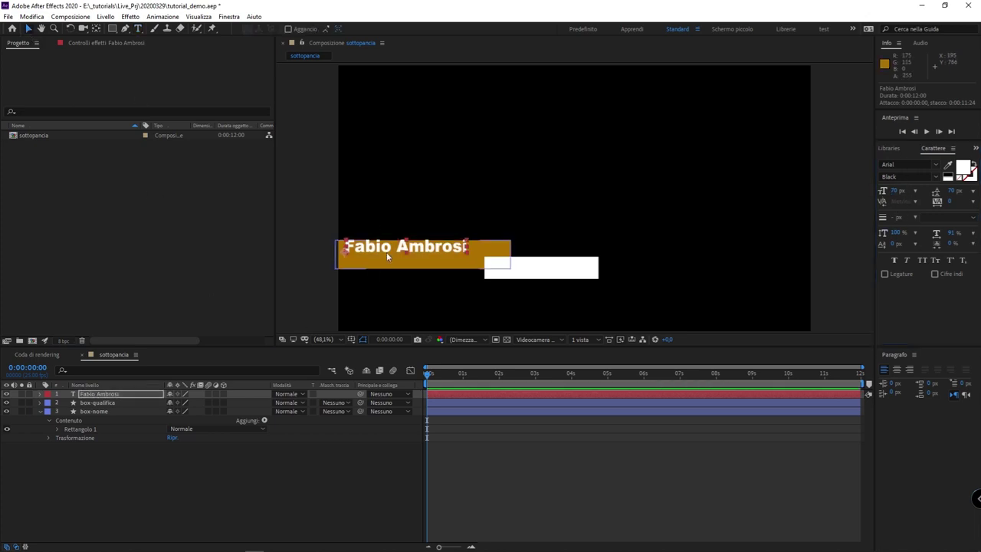
{"action": "left_click_drag", "start_coordinate": [389, 249], "coordinate": [391, 257]}
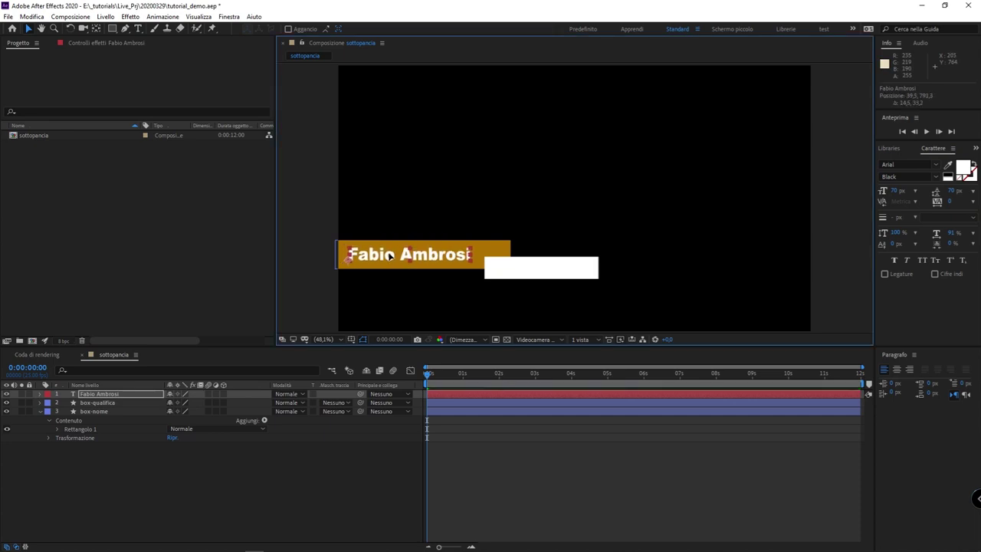
{"action": "left_click", "coordinate": [284, 524]}
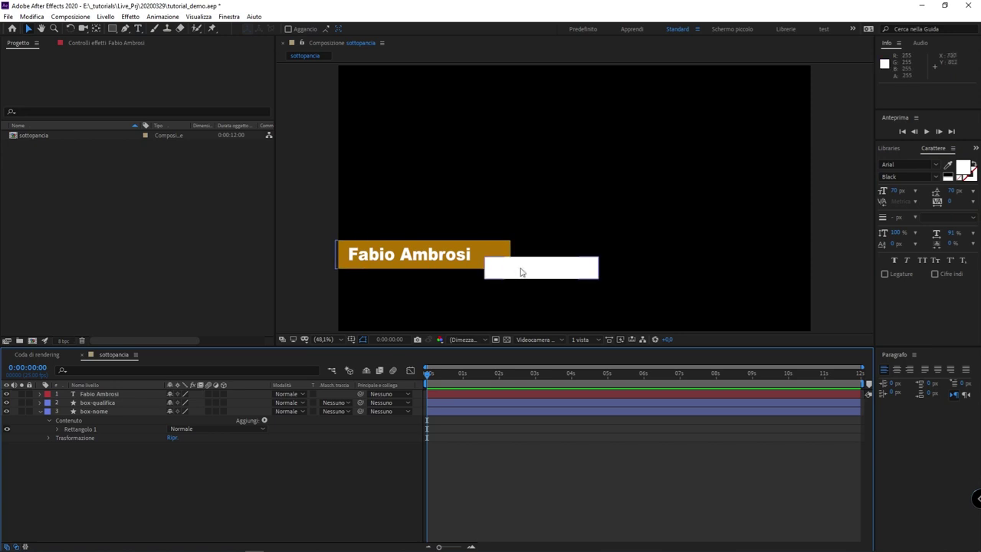
{"action": "double_click", "coordinate": [100, 394]}
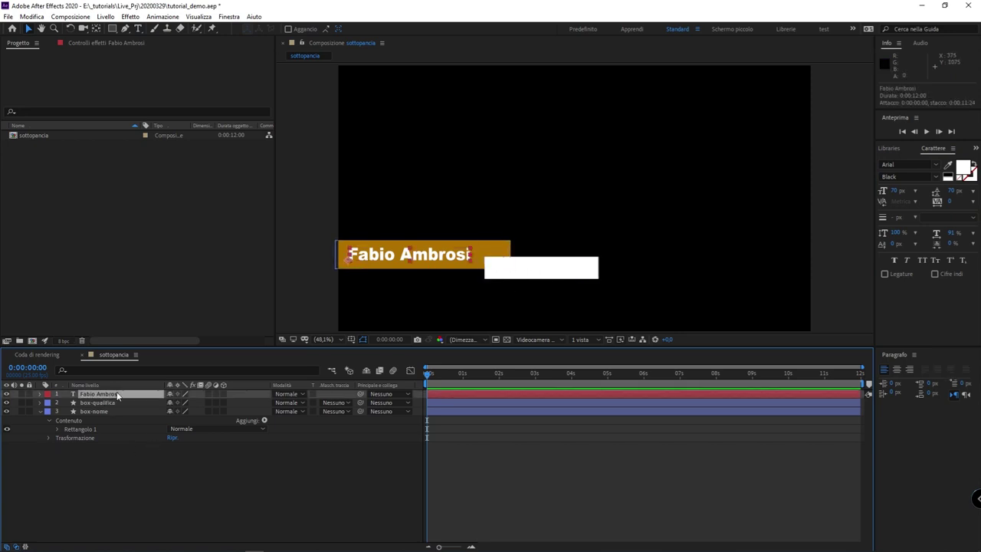
Step: Duplicate the name text layer and move the copy onto the white box
{"action": "left_click", "coordinate": [115, 403]}
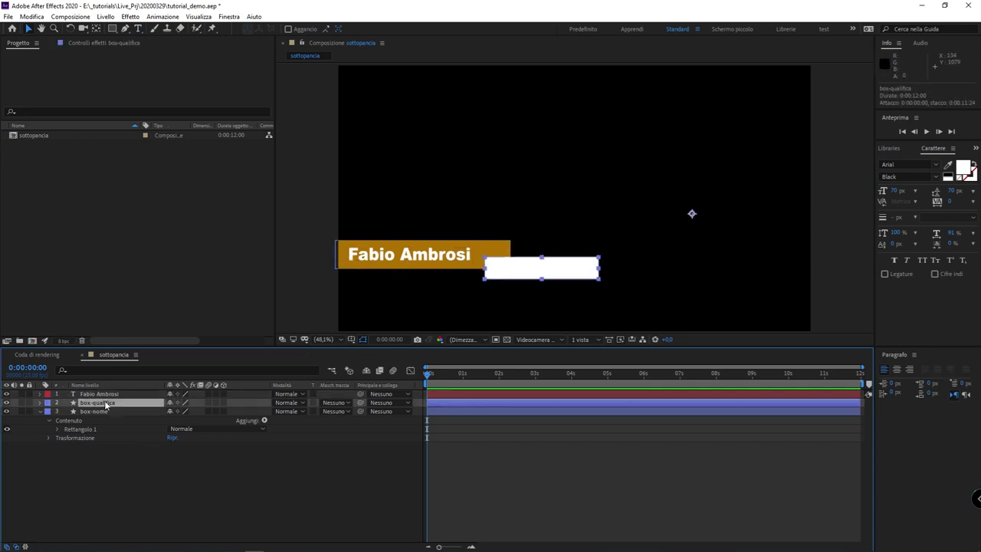
{"action": "left_click", "coordinate": [98, 394]}
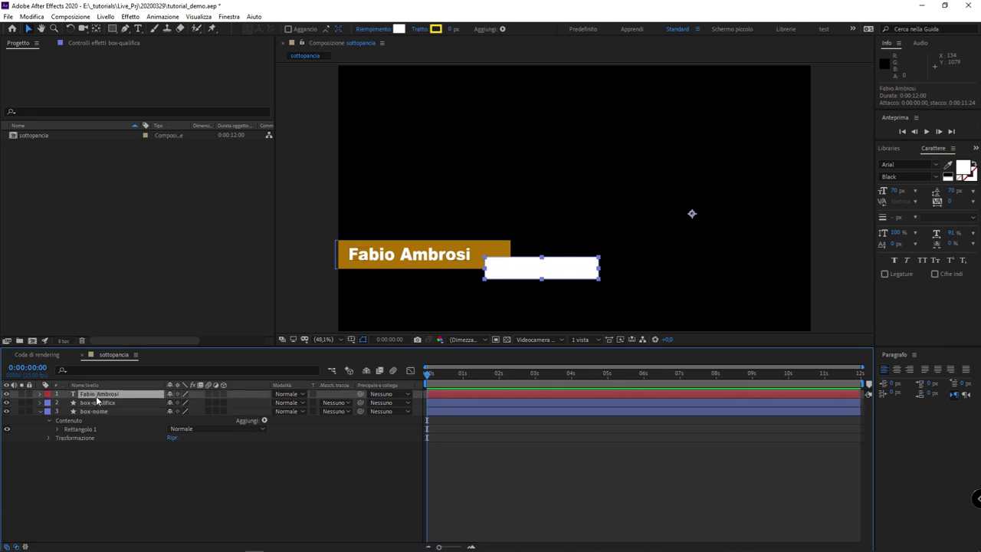
{"action": "key", "text": "ctrl+d"}
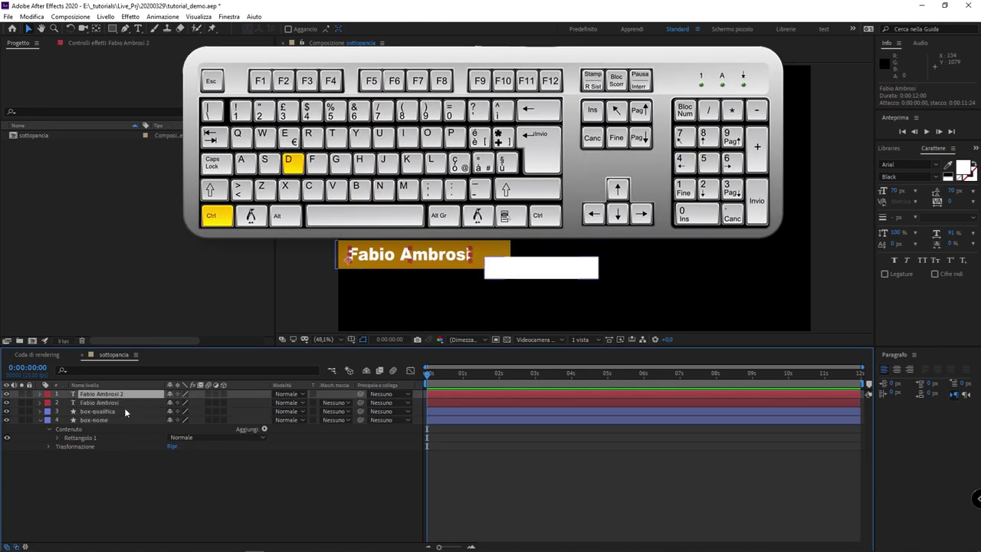
{"action": "left_click_drag", "start_coordinate": [427, 264], "coordinate": [565, 272]}
Step: Make the copied text black, about 52 px, and retype it as 'Editor'
{"action": "key", "text": "Return"}
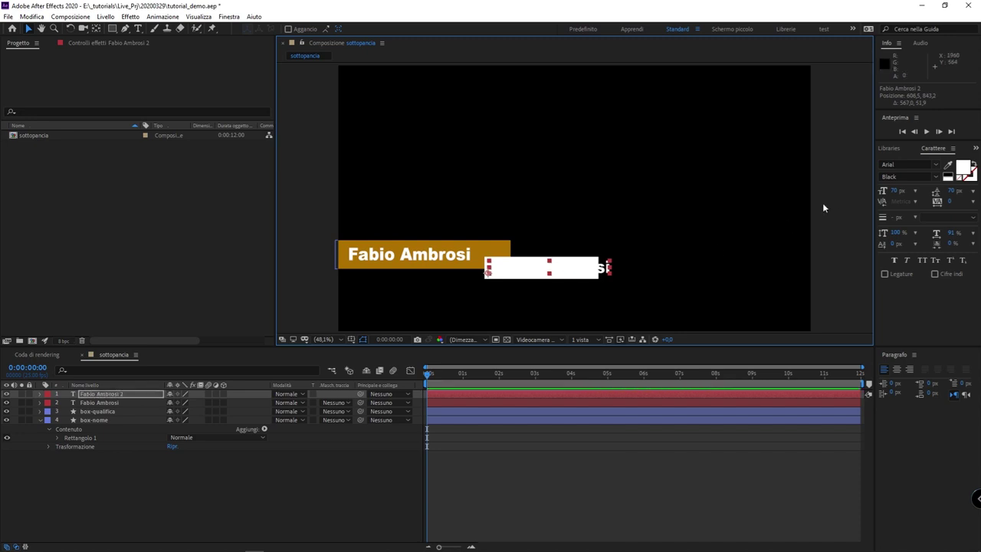
{"action": "double_click", "coordinate": [83, 396]}
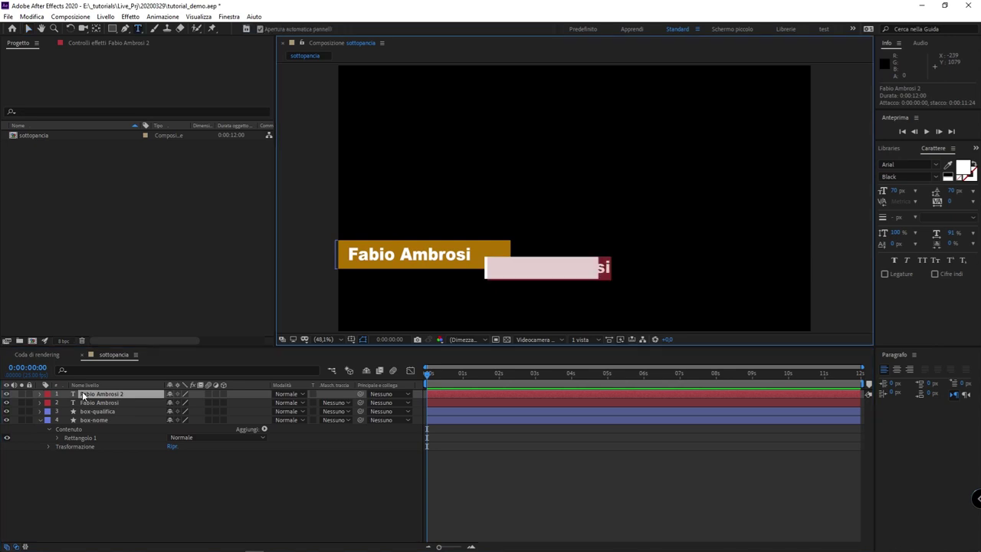
{"action": "left_click", "coordinate": [963, 169]}
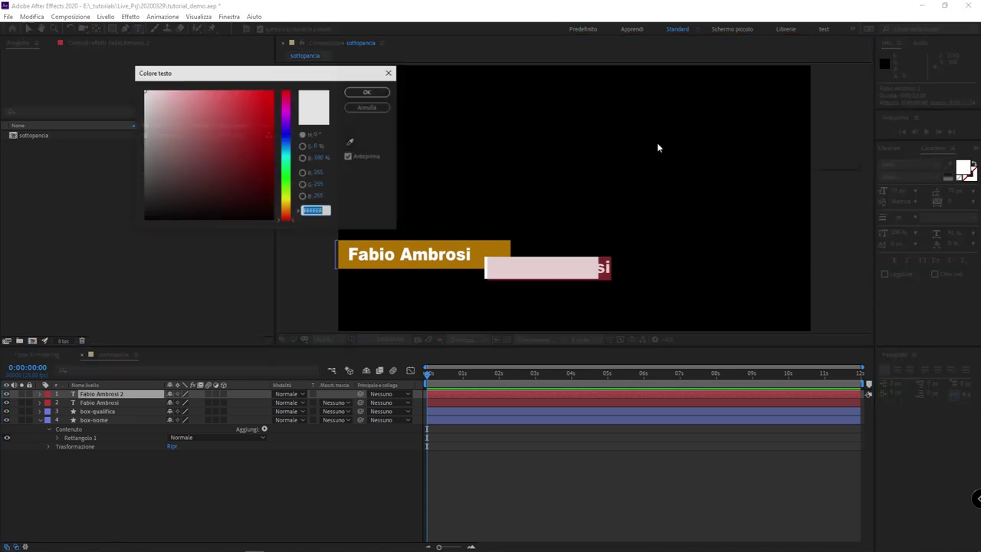
{"action": "left_click", "coordinate": [370, 92]}
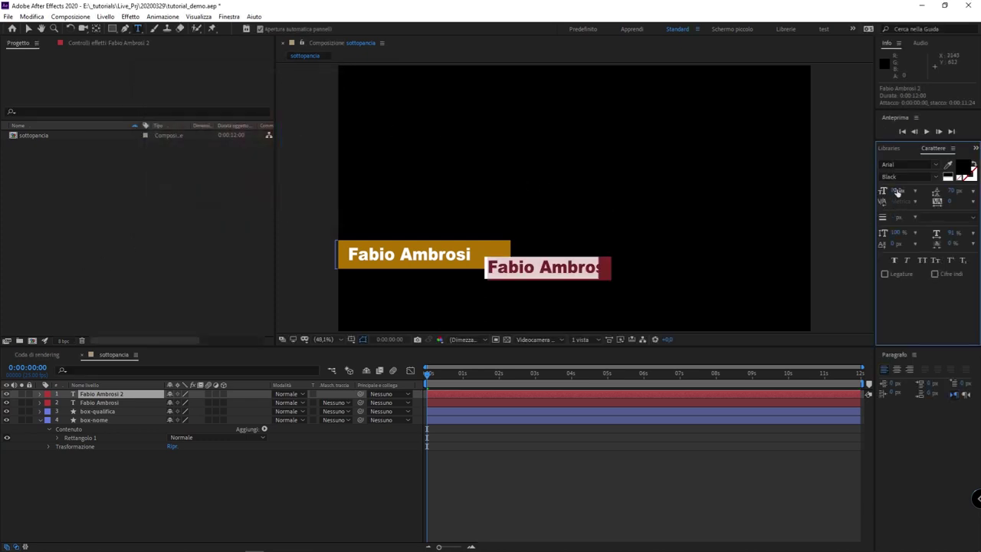
{"action": "left_click_drag", "start_coordinate": [897, 192], "coordinate": [882, 190]}
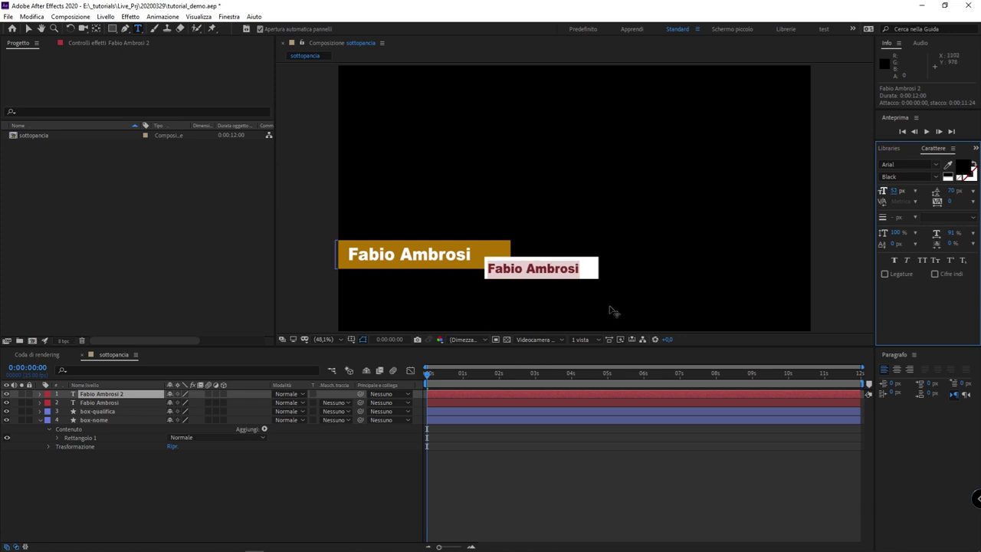
{"action": "type", "text": "Editor"}
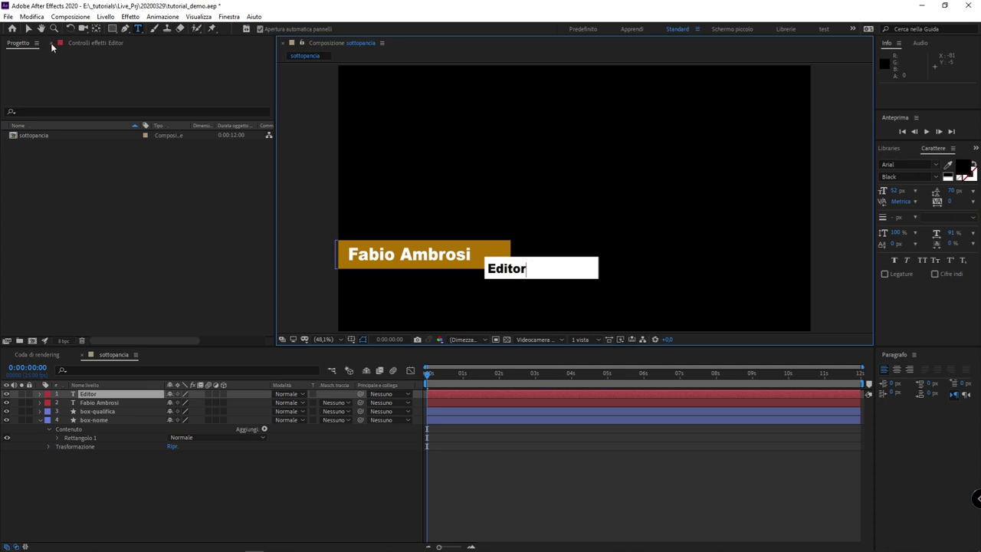
Step: Shift the Editor text a few pixels right within the white box
{"action": "left_click", "coordinate": [28, 30]}
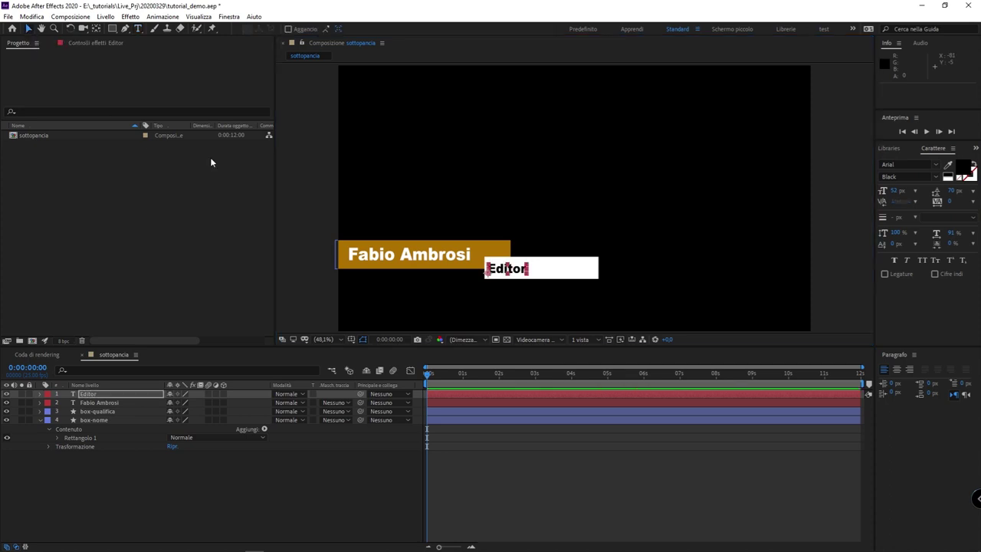
{"action": "left_click", "coordinate": [516, 268]}
{"action": "left_click_drag", "start_coordinate": [528, 270], "coordinate": [532, 270]}
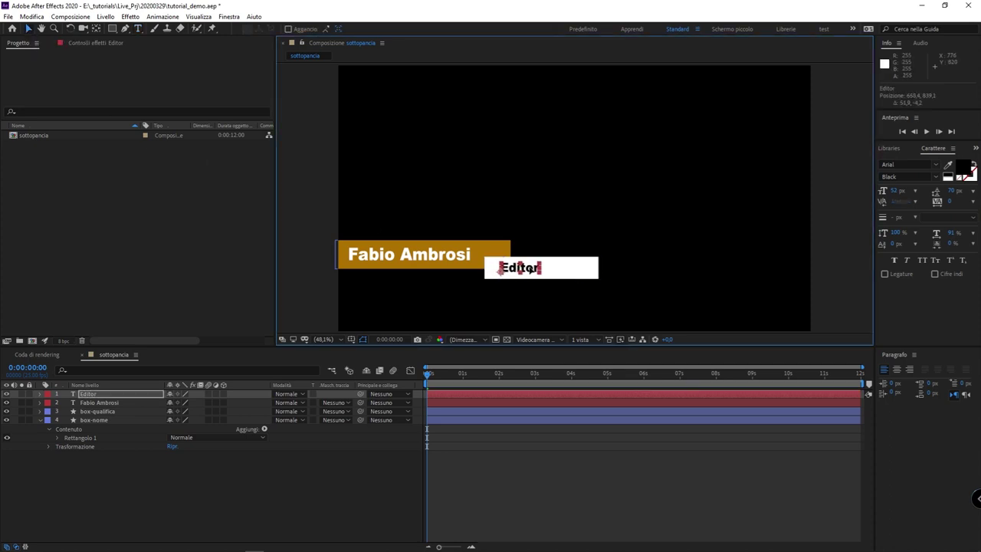
{"action": "left_click", "coordinate": [340, 511]}
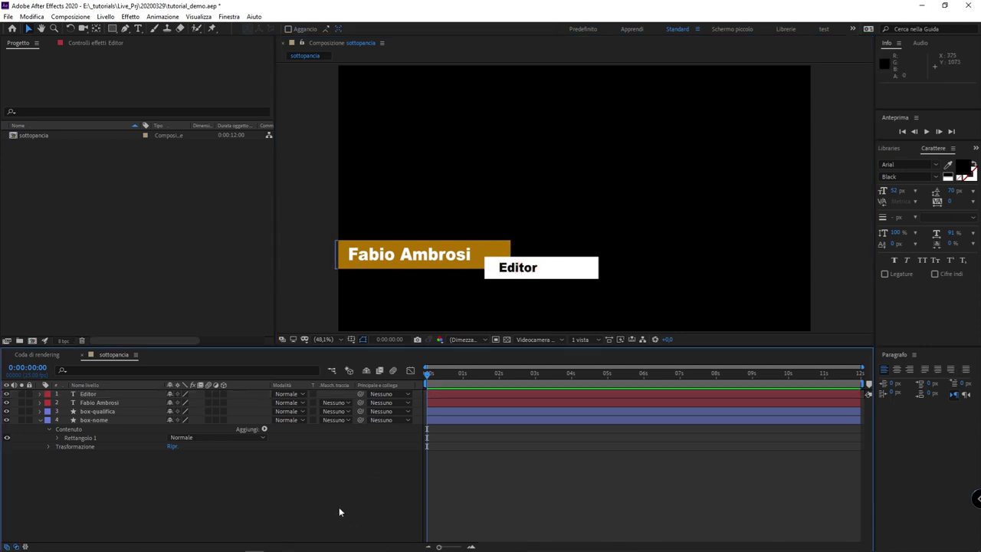
Step: Change the Editor text's font style from Black to Regular
{"action": "left_click", "coordinate": [518, 270]}
{"action": "key", "text": "Return"}
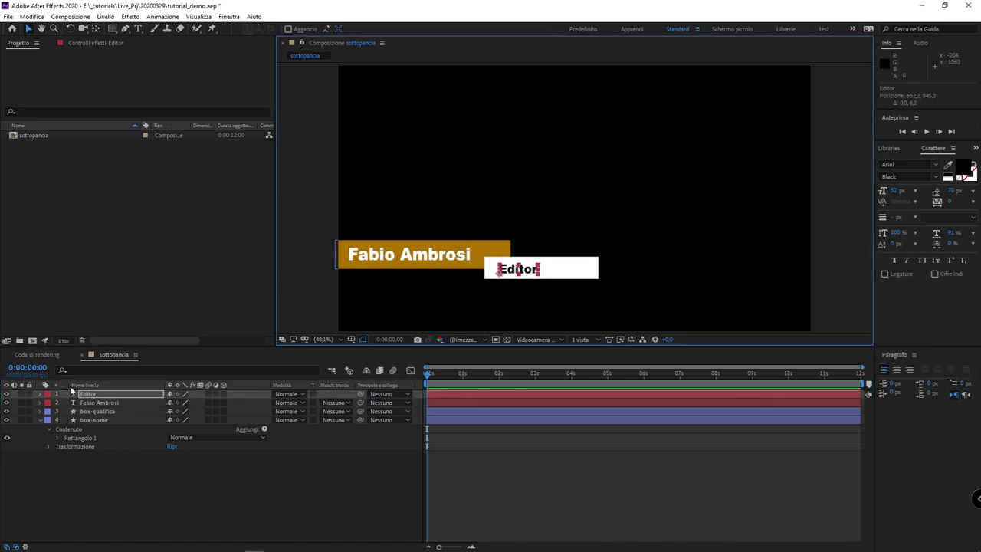
{"action": "double_click", "coordinate": [70, 390]}
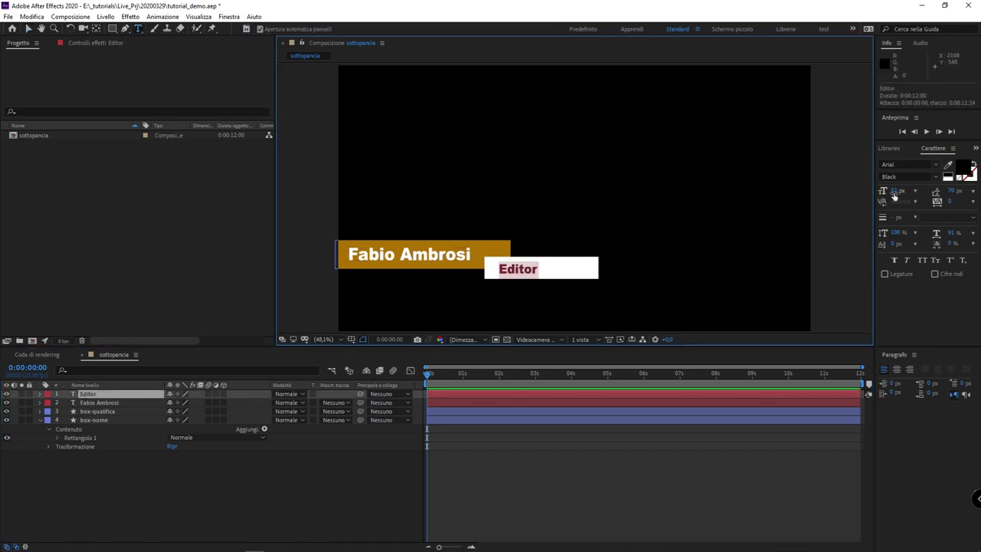
{"action": "left_click", "coordinate": [936, 177]}
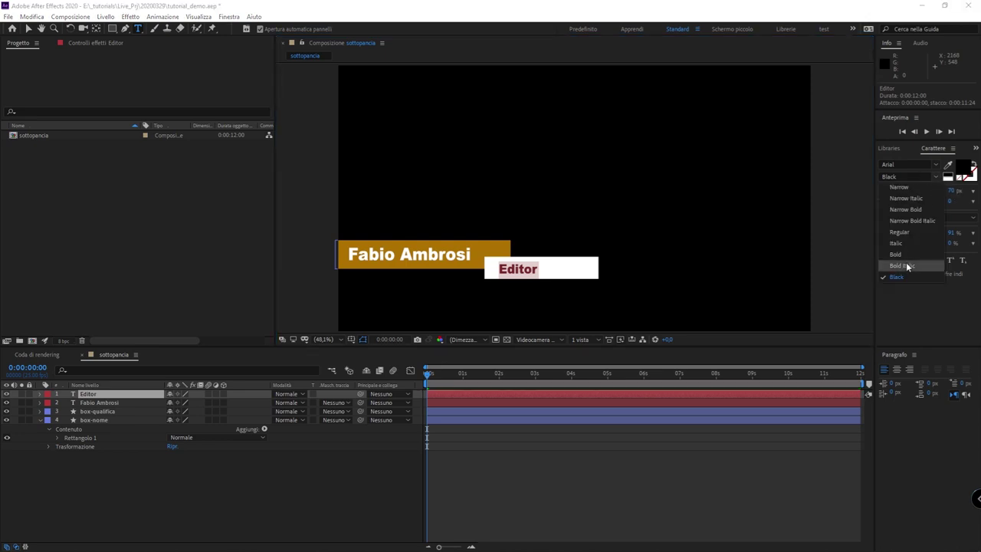
{"action": "left_click", "coordinate": [922, 232]}
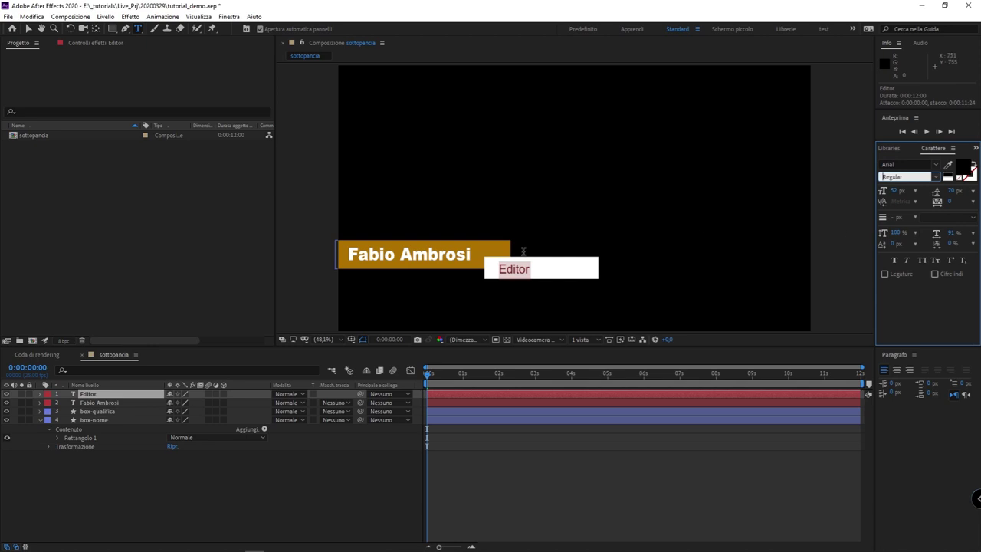
{"action": "left_click", "coordinate": [342, 457]}
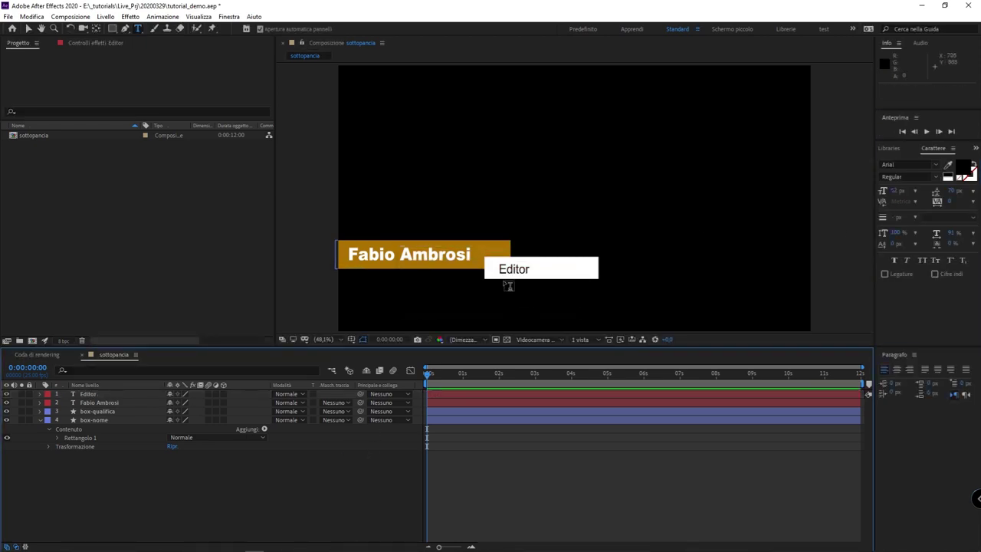
{"action": "left_click", "coordinate": [27, 29]}
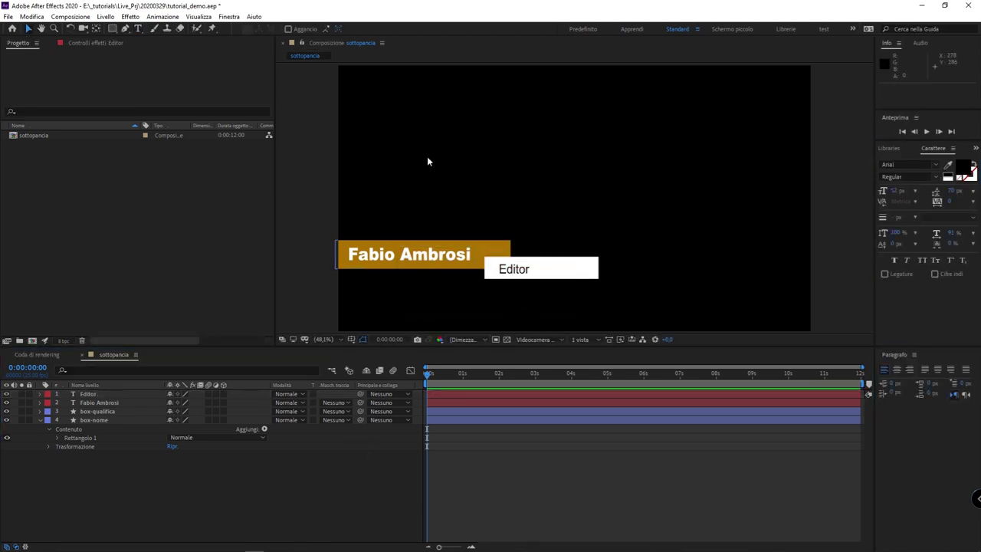
{"action": "left_click", "coordinate": [516, 270]}
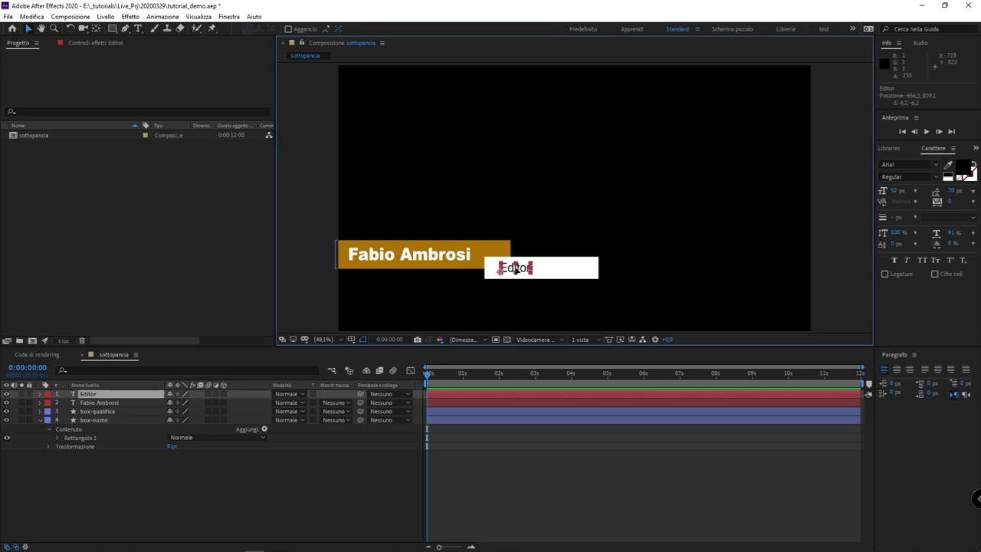
{"action": "left_click", "coordinate": [341, 470]}
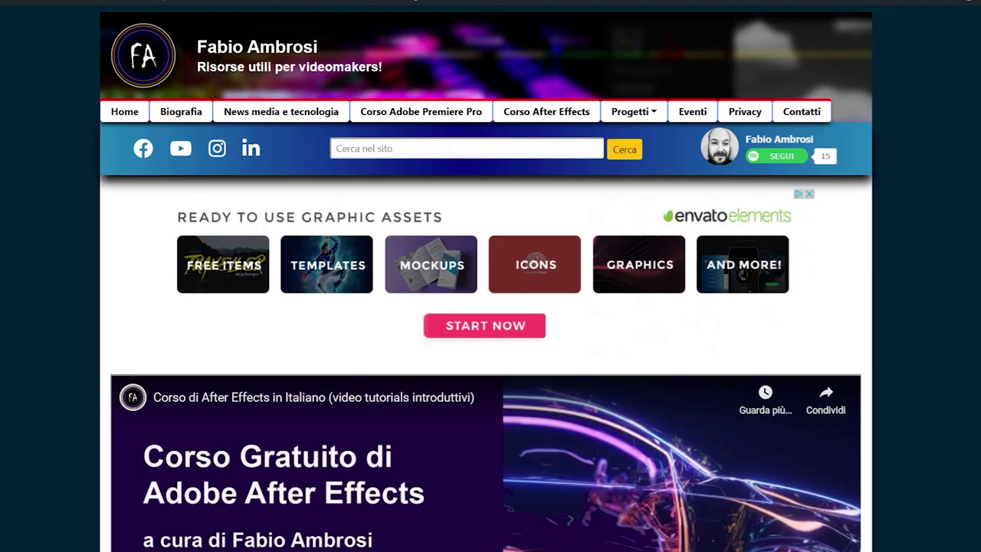
Step: Scroll to the 'Corso Adobe After Effects: modulo Base' list and select lessons 1–19
{"action": "scroll", "coordinate": [45, 72], "scroll_direction": "down", "scroll_amount": 3}
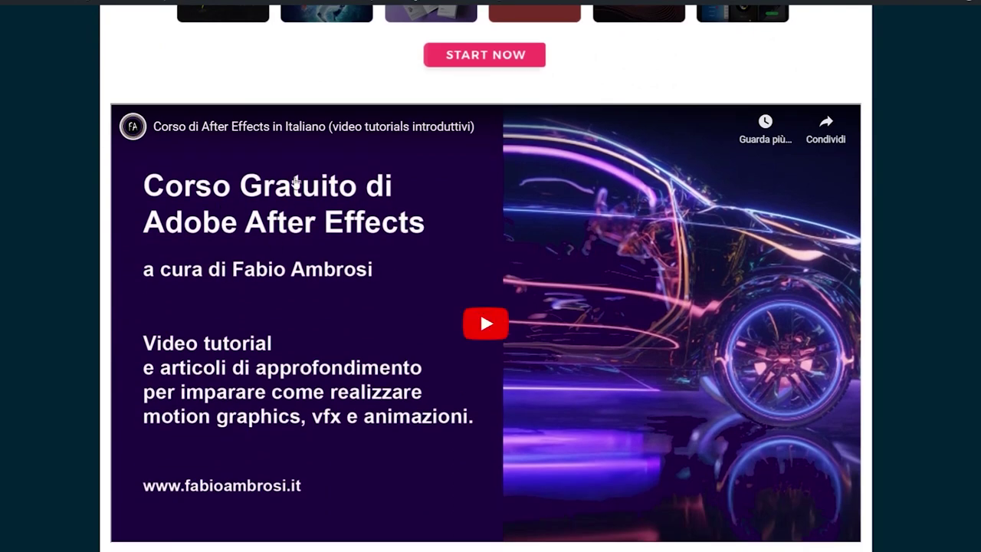
{"action": "scroll", "coordinate": [295, 182], "scroll_direction": "down", "scroll_amount": 4}
{"action": "scroll", "coordinate": [322, 199], "scroll_direction": "down", "scroll_amount": 4}
{"action": "scroll", "coordinate": [346, 212], "scroll_direction": "down", "scroll_amount": 4}
{"action": "scroll", "coordinate": [351, 189], "scroll_direction": "down", "scroll_amount": 4}
{"action": "scroll", "coordinate": [351, 189], "scroll_direction": "down", "scroll_amount": 5}
{"action": "scroll", "coordinate": [351, 195], "scroll_direction": "down", "scroll_amount": 5}
{"action": "scroll", "coordinate": [350, 201], "scroll_direction": "down", "scroll_amount": 5}
{"action": "scroll", "coordinate": [350, 209], "scroll_direction": "down", "scroll_amount": 5}
{"action": "scroll", "coordinate": [350, 211], "scroll_direction": "down", "scroll_amount": 3}
{"action": "scroll", "coordinate": [357, 230], "scroll_direction": "up", "scroll_amount": 2}
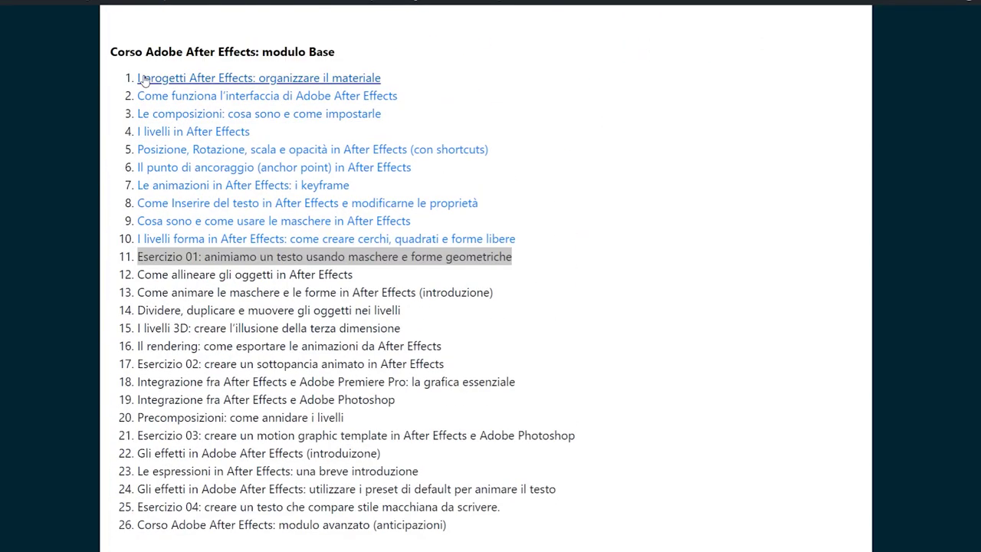
{"action": "mouse_move", "coordinate": [143, 78]}
{"action": "left_mouse_down"}
{"action": "mouse_move", "coordinate": [462, 410]}
{"action": "mouse_move", "coordinate": [583, 517]}
{"action": "left_mouse_up"}
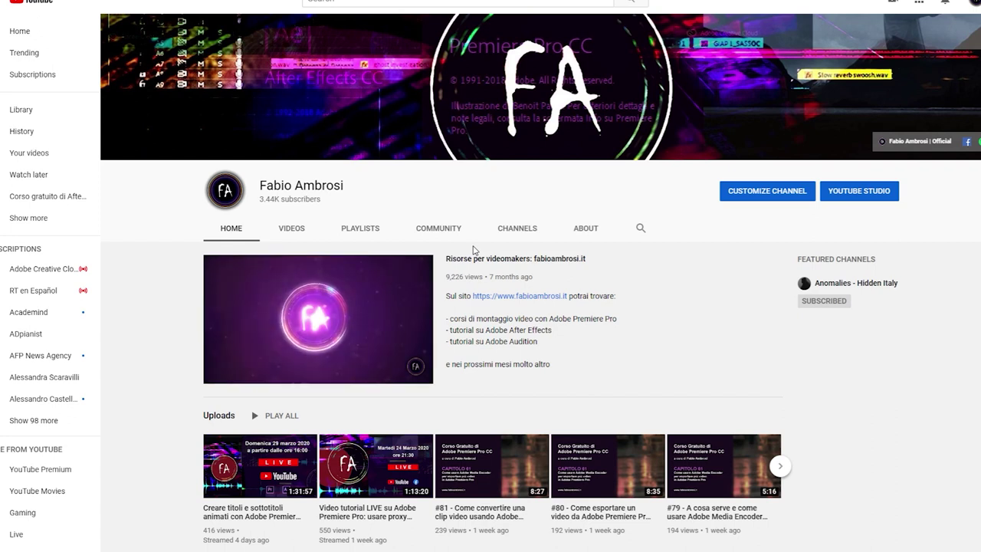
Step: Show the channel's VIDEOS tab and scroll through the uploaded videos grid
{"action": "left_click", "coordinate": [293, 229]}
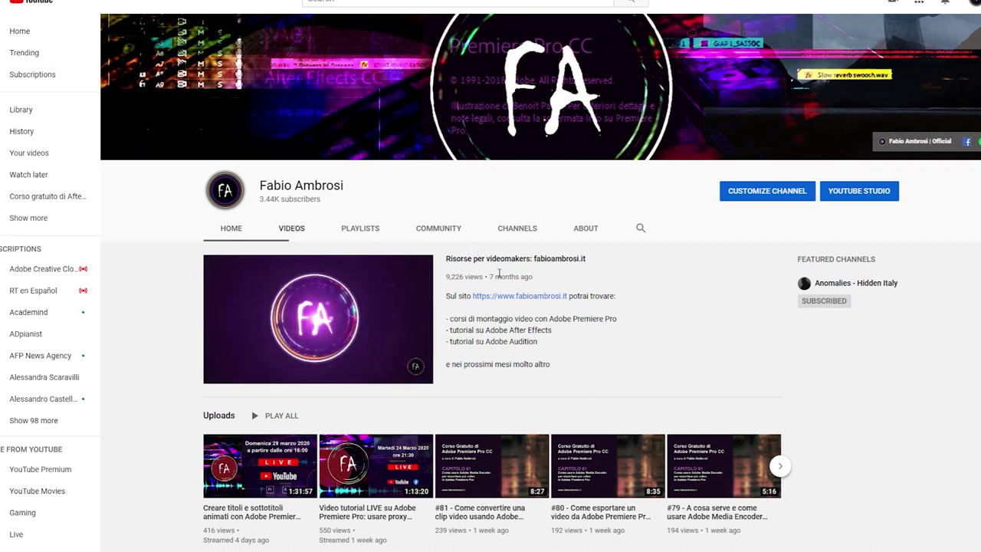
{"action": "scroll", "coordinate": [498, 278], "scroll_direction": "down", "scroll_amount": 5}
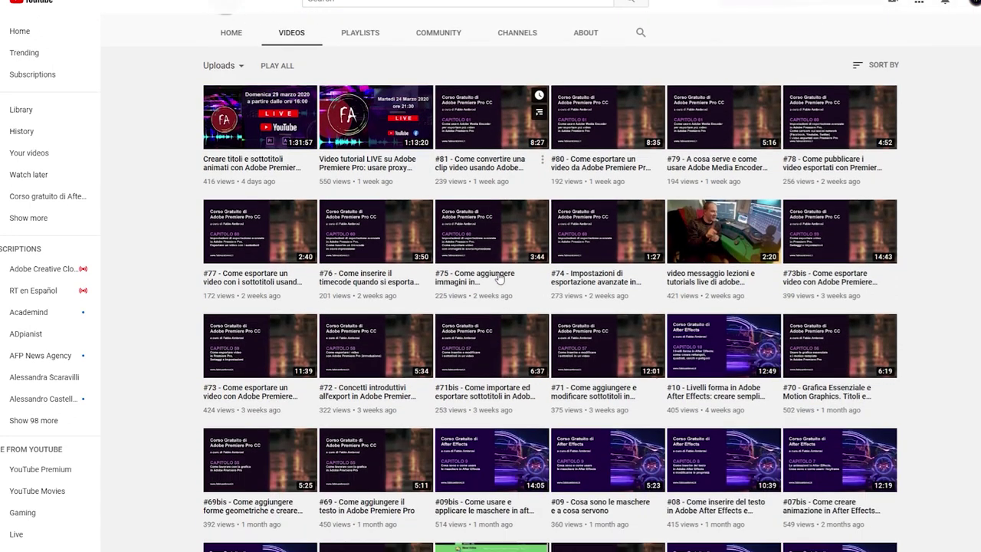
{"action": "scroll", "coordinate": [500, 277], "scroll_direction": "up", "scroll_amount": 5}
{"action": "scroll", "coordinate": [500, 278], "scroll_direction": "up", "scroll_amount": 3}
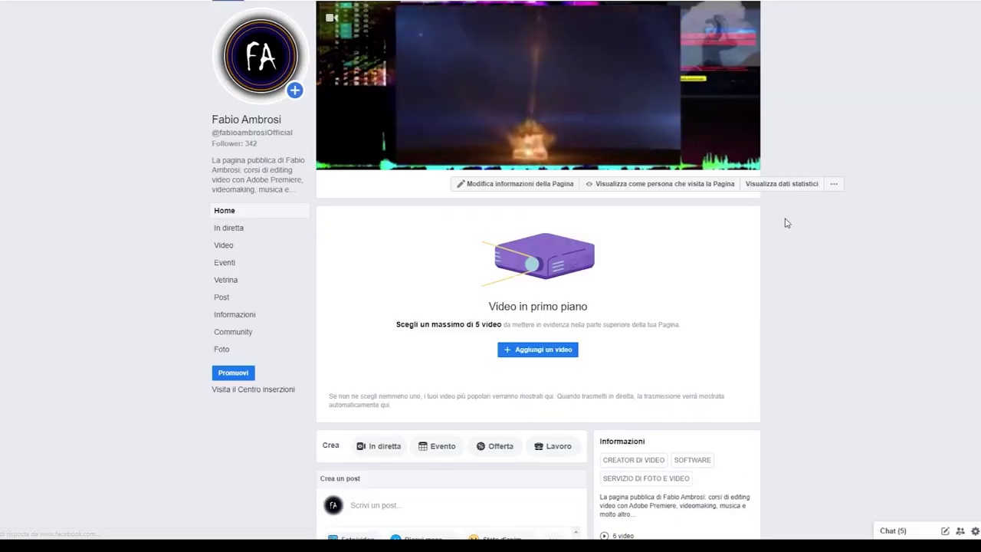
{"action": "mouse_move", "coordinate": [255, 138]}
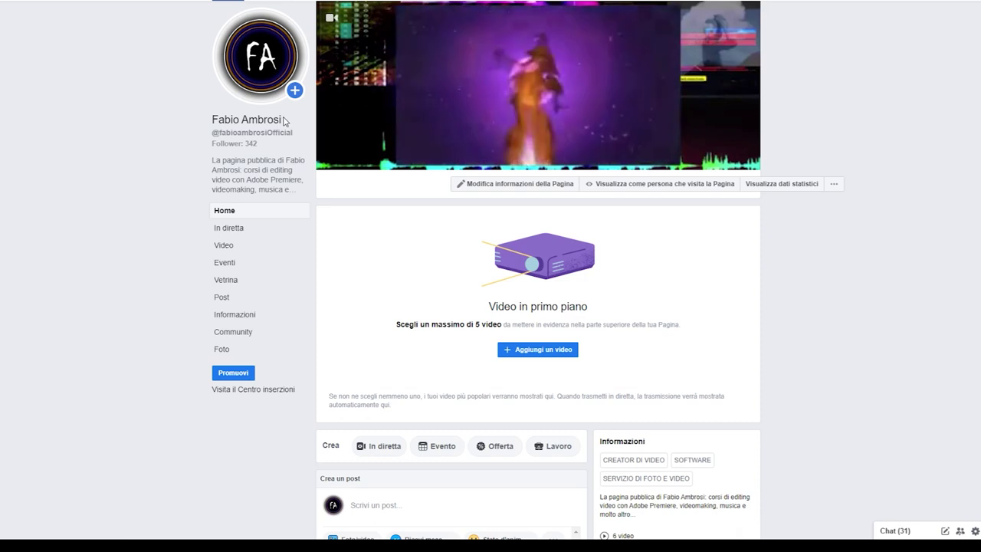